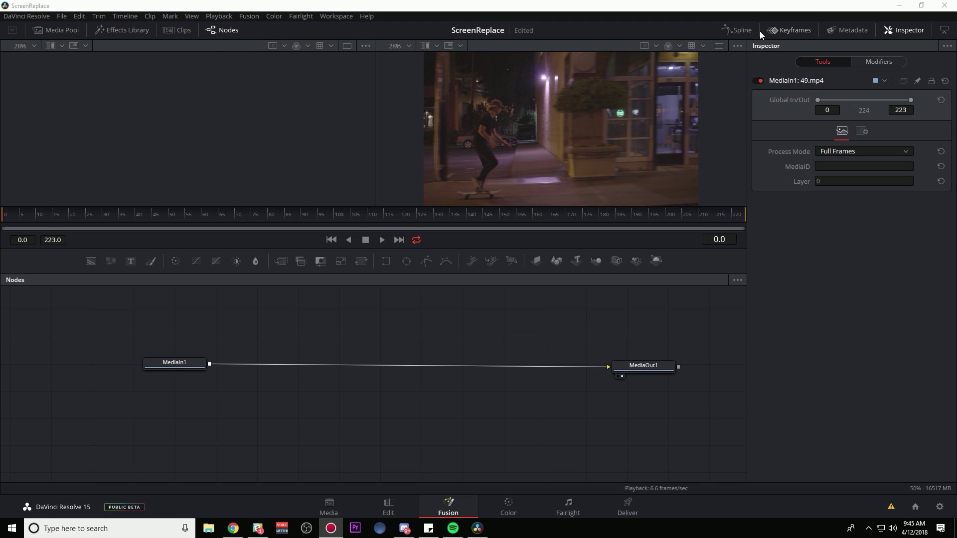
Toggle the Clips, Effects Library and Media Pool panels to preview them, then close them.
left_click(173, 30)
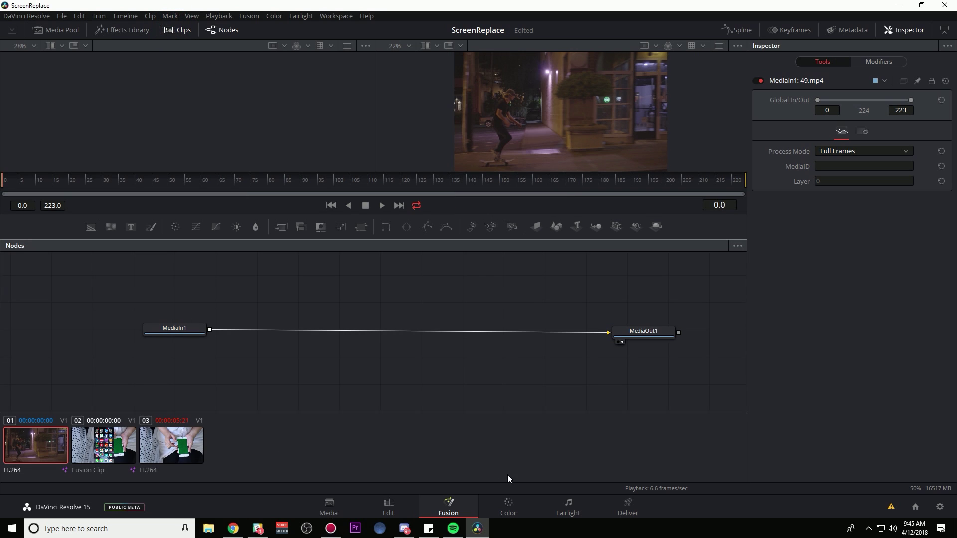
left_click(173, 29)
left_click(122, 30)
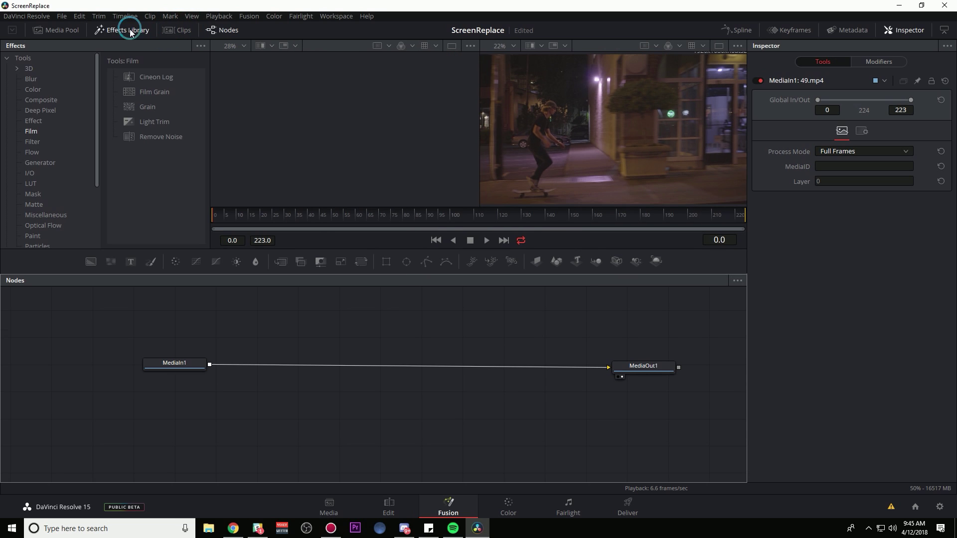
left_click(68, 30)
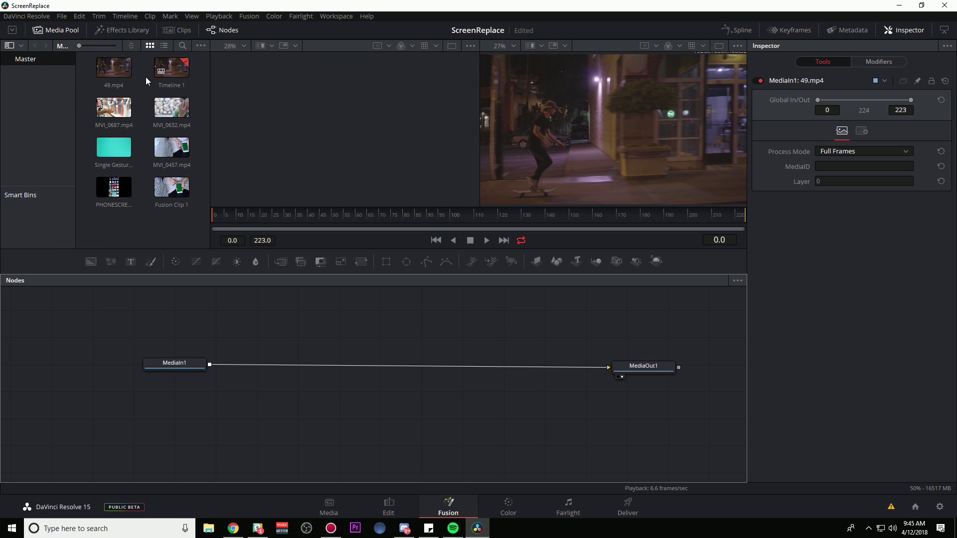
left_click(222, 31)
left_click(222, 31)
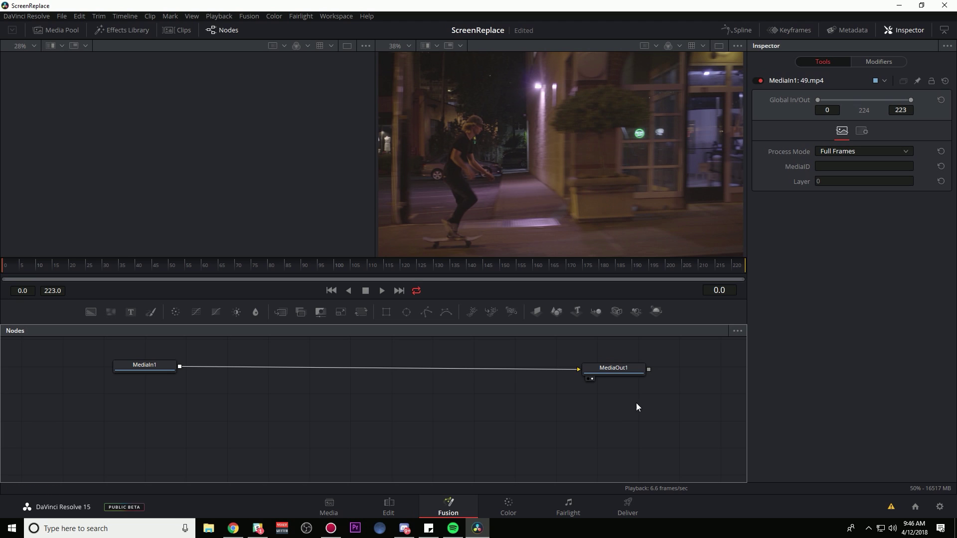
Preview the Metadata, Spline and Keyframes panels, widening the editors, then close them all.
left_click(847, 30)
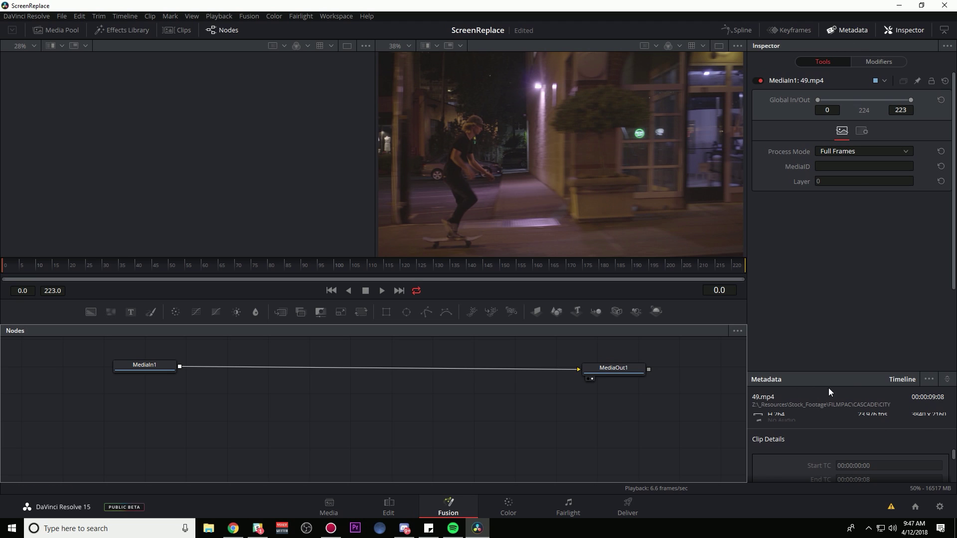
left_click(848, 30)
left_click(738, 30)
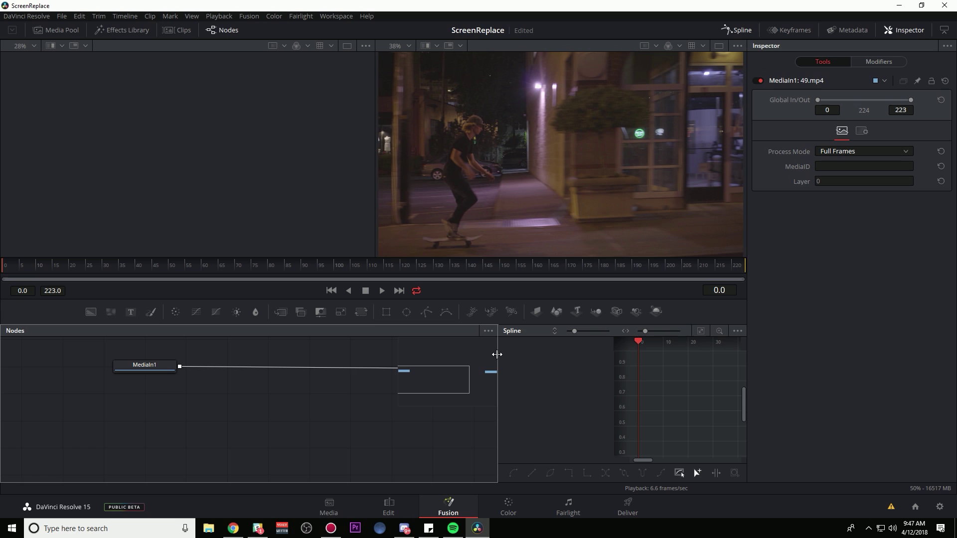
left_click_drag(497, 352, 361, 349)
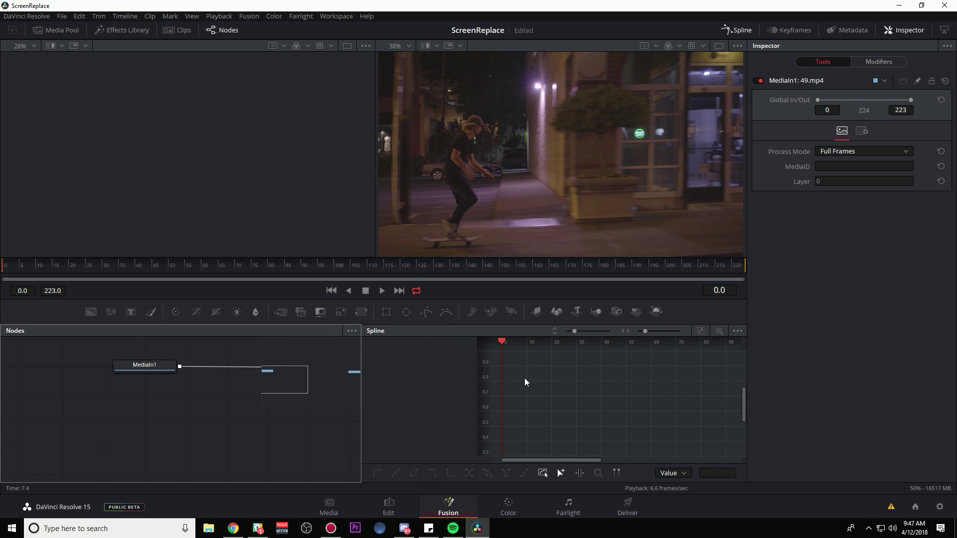
left_click(738, 30)
left_click(790, 30)
left_click_drag(500, 396, 383, 398)
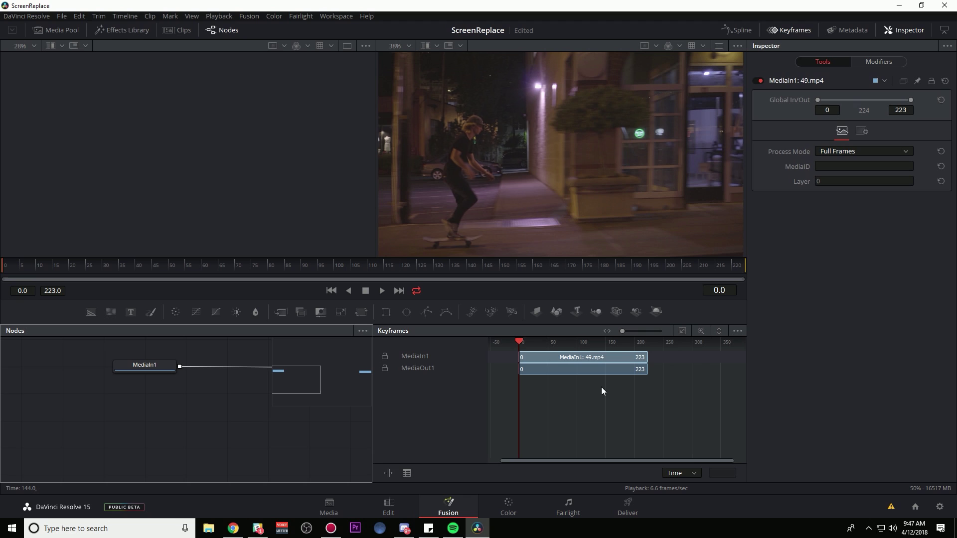
left_click(737, 30)
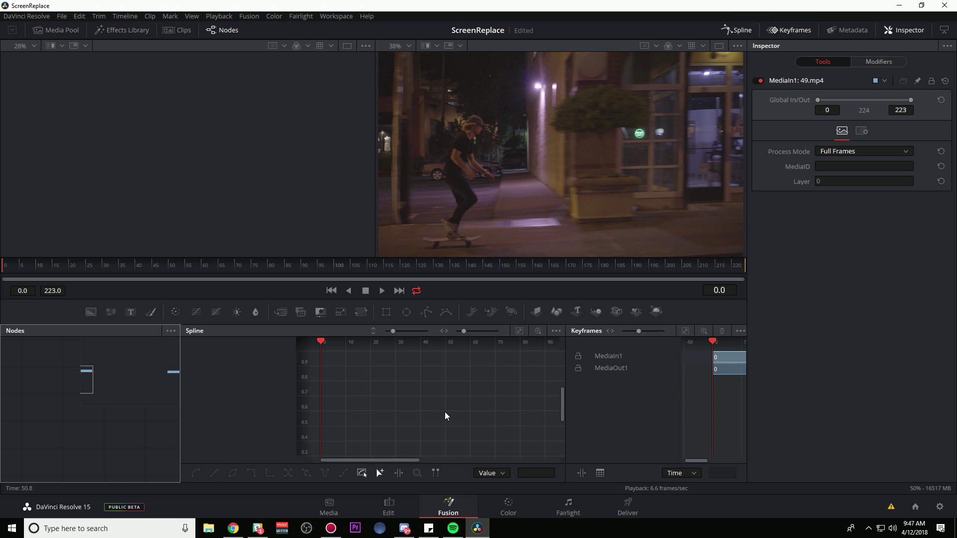
key("ctrl+z")
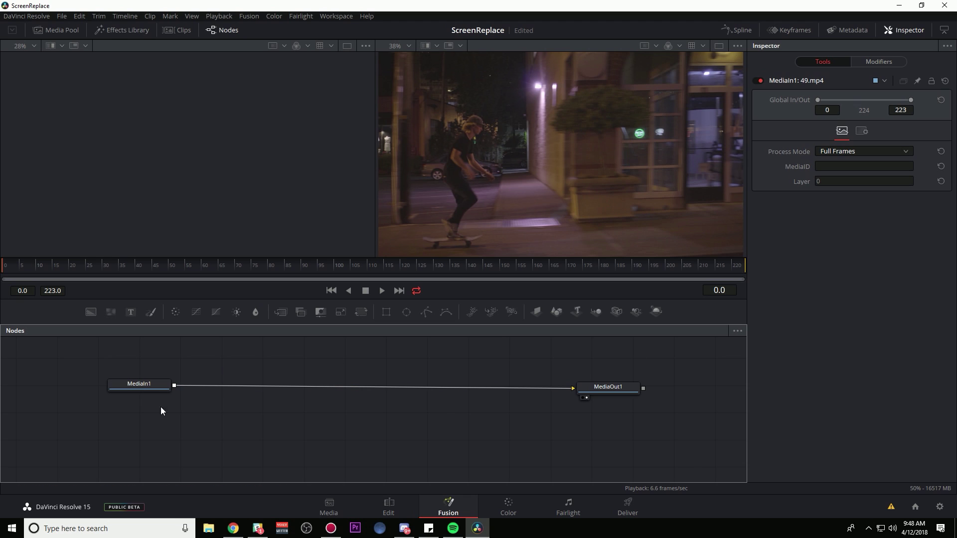
Show MediaOut1 in the viewer, peek at the Edit page, and return to Fusion.
key("ctrl+z")
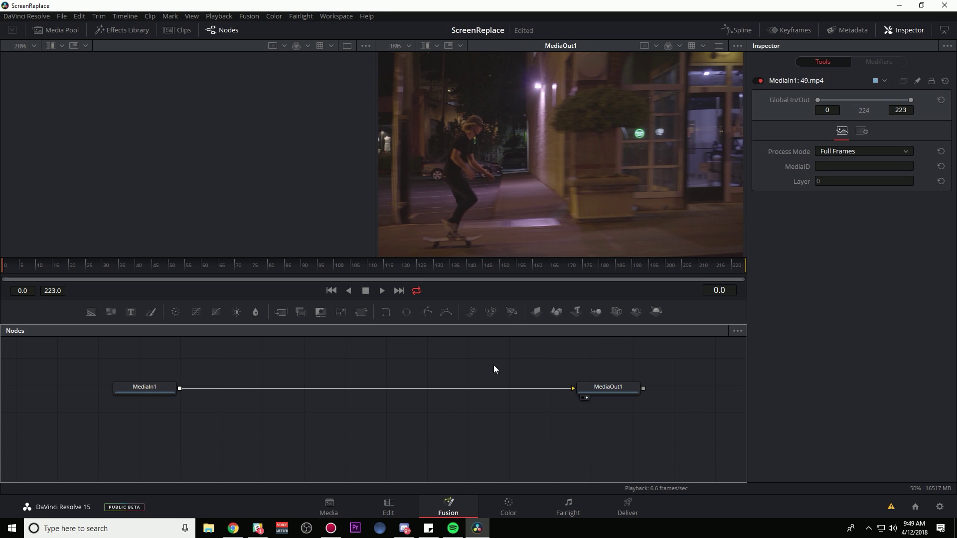
key("shift+4")
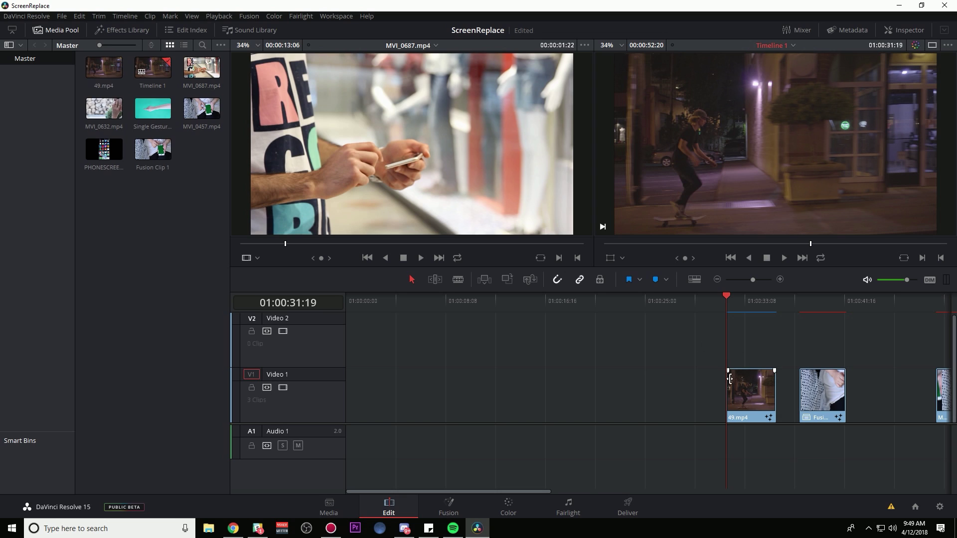
left_click(463, 505)
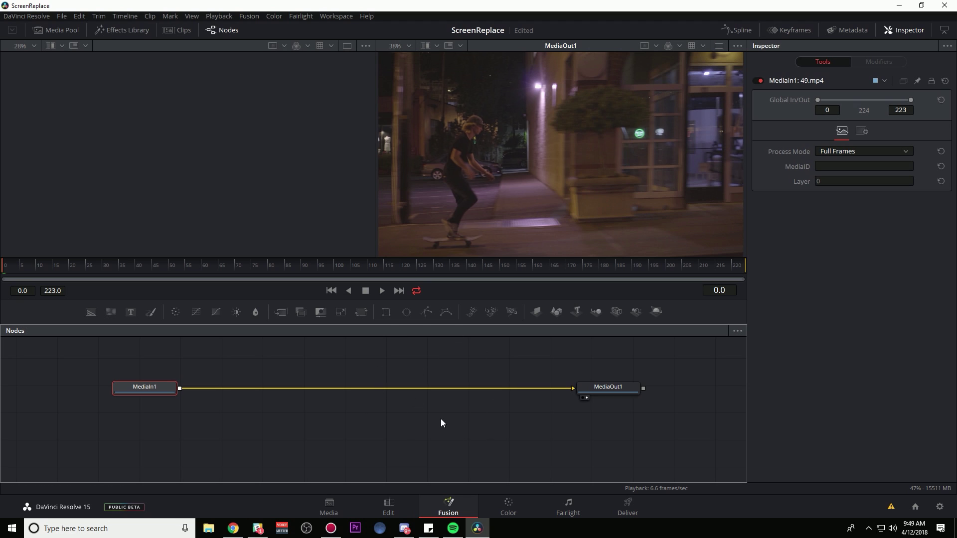
Drag MediaIn1 to the far left and MediaOut1 to the far right of the node graph.
mouse_move(145, 387)
left_mouse_down()
mouse_move(420, 397)
mouse_move(537, 355)
mouse_move(438, 398)
mouse_move(651, 349)
mouse_move(465, 383)
mouse_move(679, 378)
mouse_move(456, 367)
mouse_move(398, 381)
mouse_move(202, 379)
mouse_move(156, 389)
left_mouse_up()
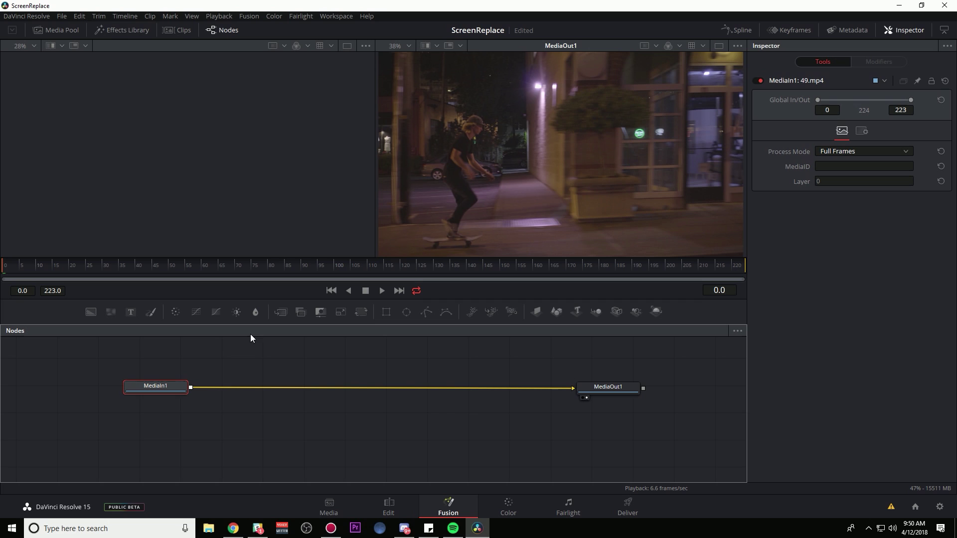
left_click(433, 438)
left_click_drag(165, 388, 97, 398)
left_click_drag(592, 396, 661, 403)
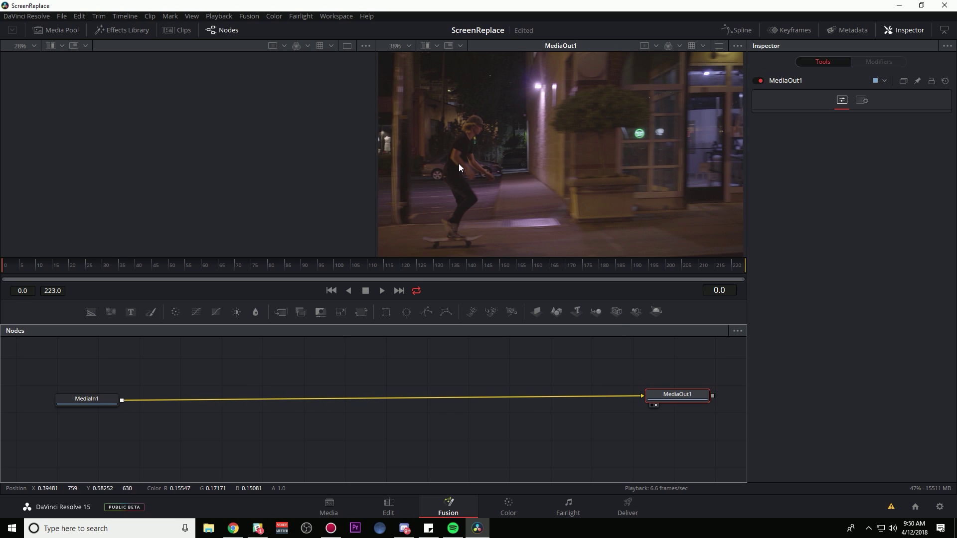
left_click_drag(85, 403, 87, 397)
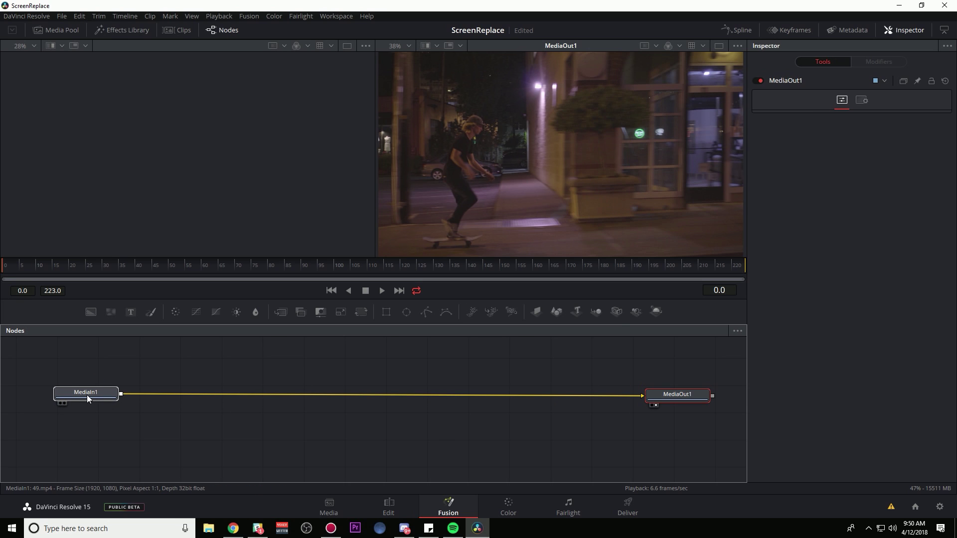
left_click(686, 397)
left_click(82, 396)
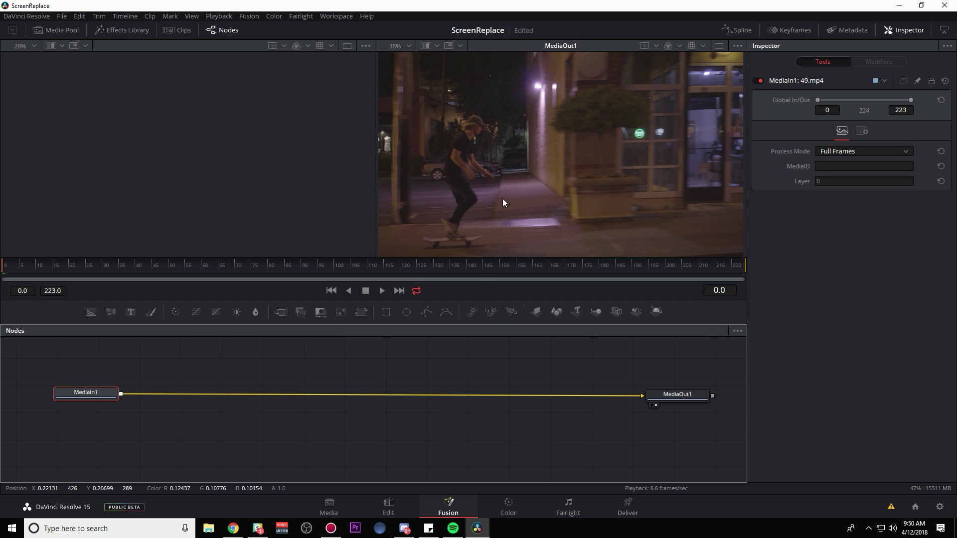
Jump to frame 85 and drag a Blur tool from Effects Library > Tools into the graph.
left_click(234, 265)
left_click(288, 265)
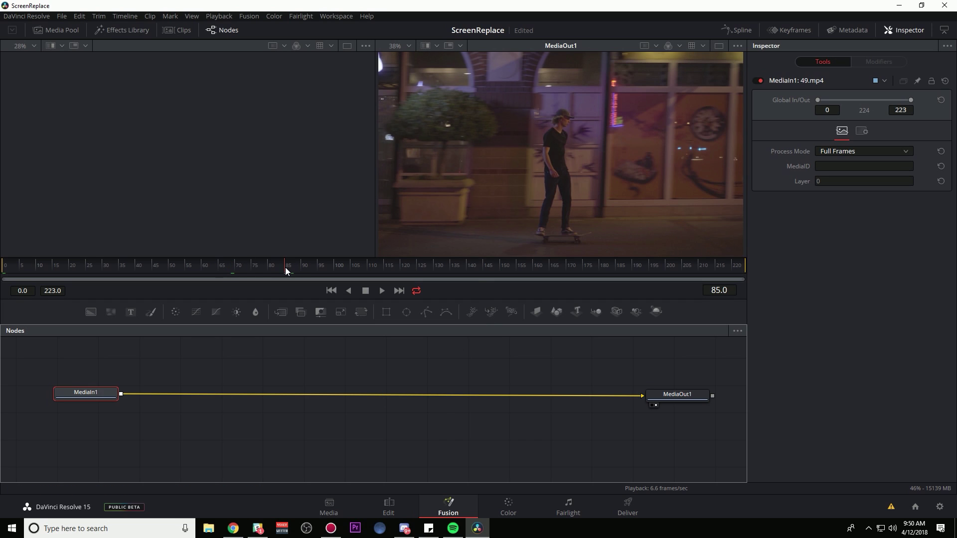
left_click(126, 29)
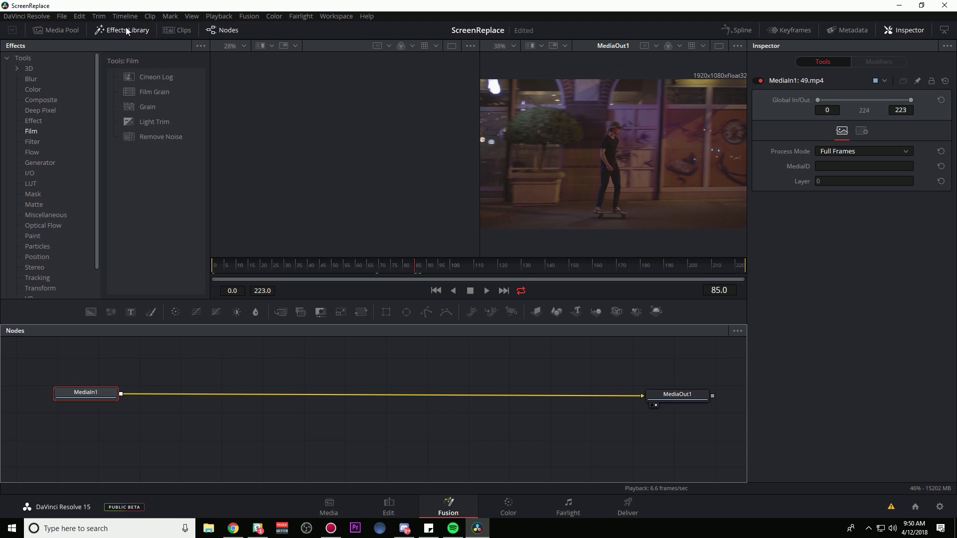
left_click(31, 79)
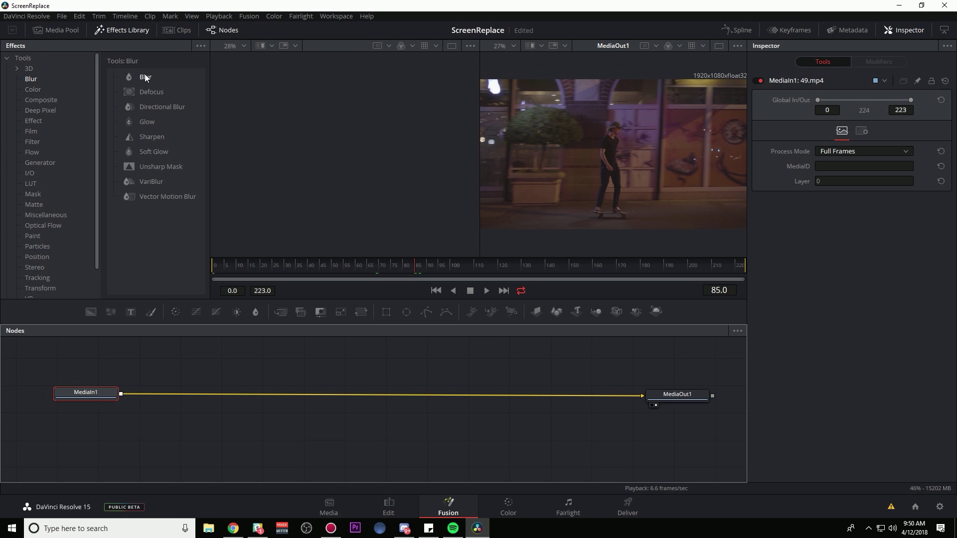
left_click_drag(145, 75, 376, 394)
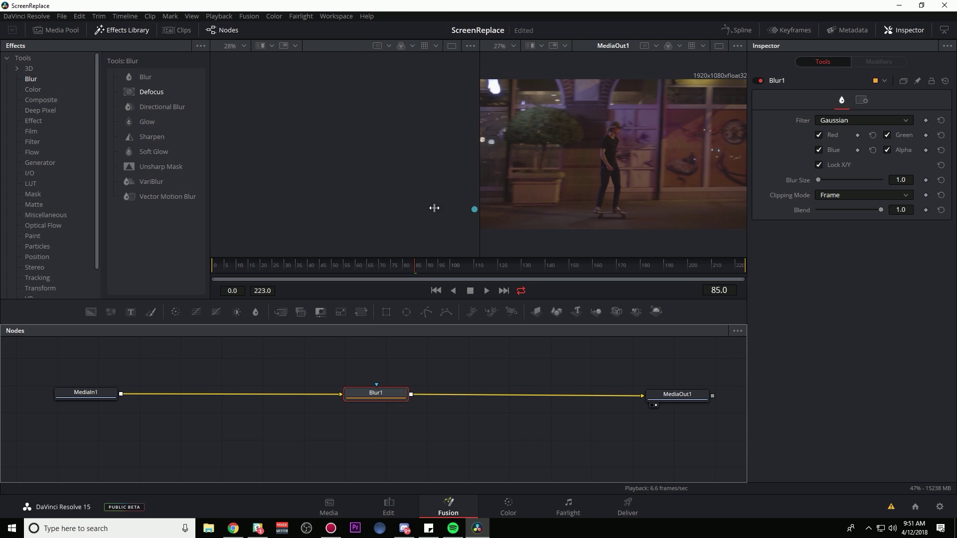
Insert Blur1 after MediaIn1, set Blur Size to 19.7, then unlink it from MediaOut1.
left_click_drag(480, 208, 296, 201)
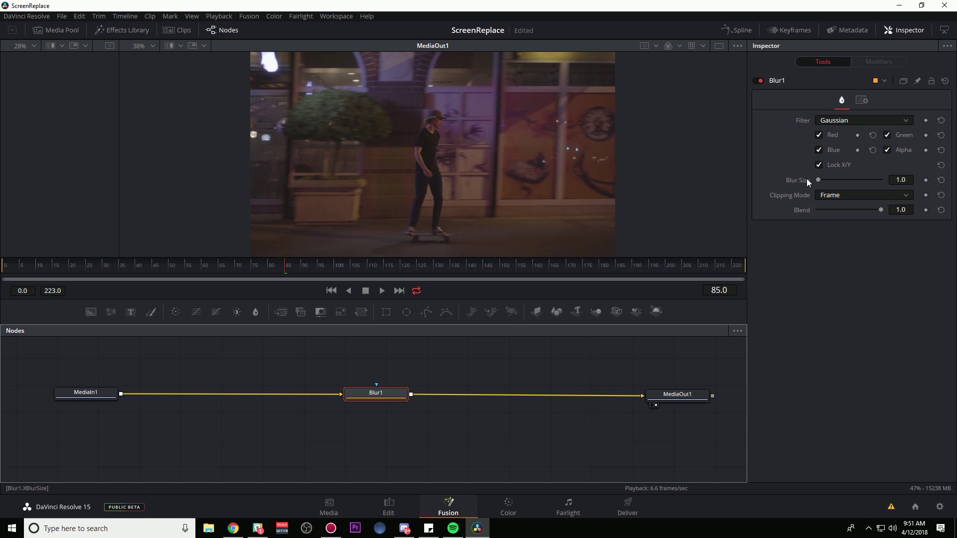
left_click_drag(819, 179, 831, 180)
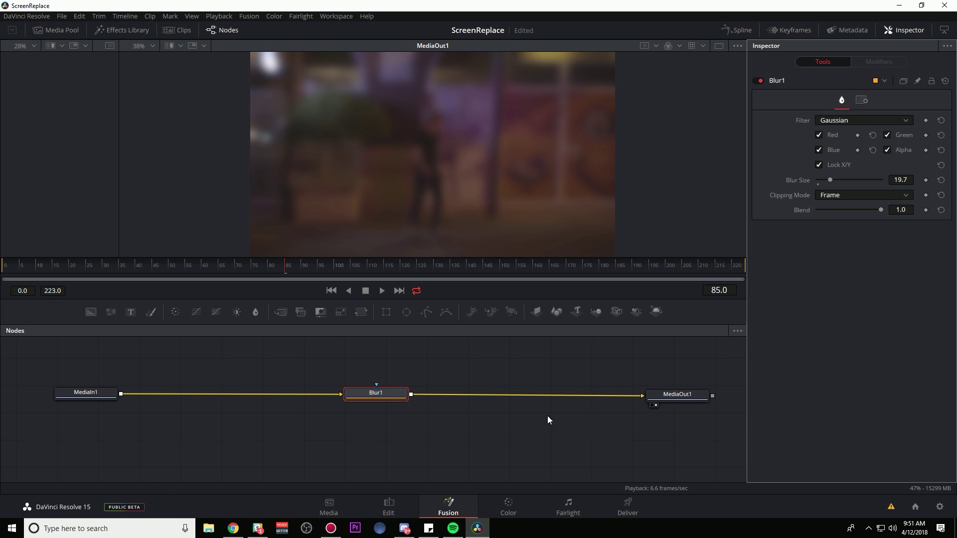
left_click_drag(569, 395, 561, 443)
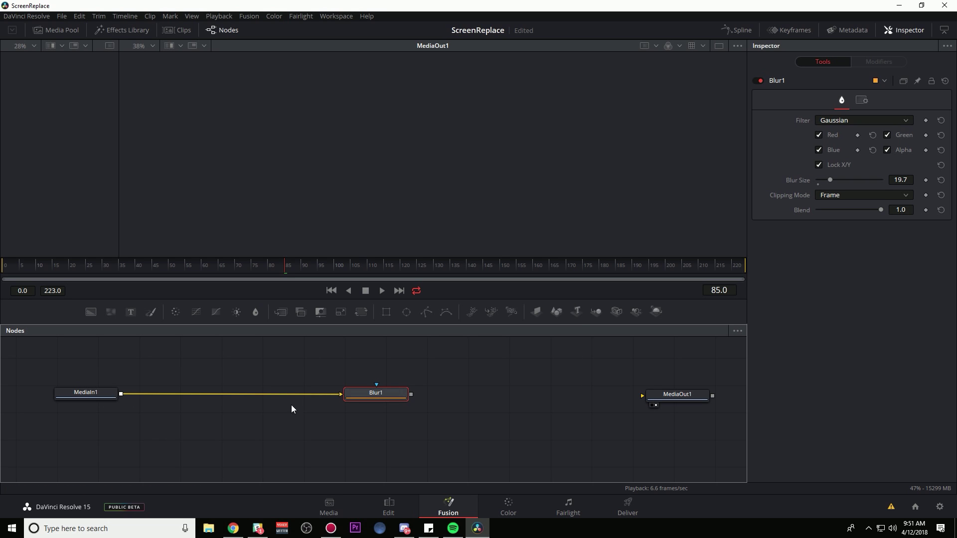
Rewire MediaIn1 into Blur1 and Blur1 into MediaOut1, drop the direct link, and align Blur1.
left_click_drag(301, 395, 304, 428)
left_click_drag(120, 395, 653, 394)
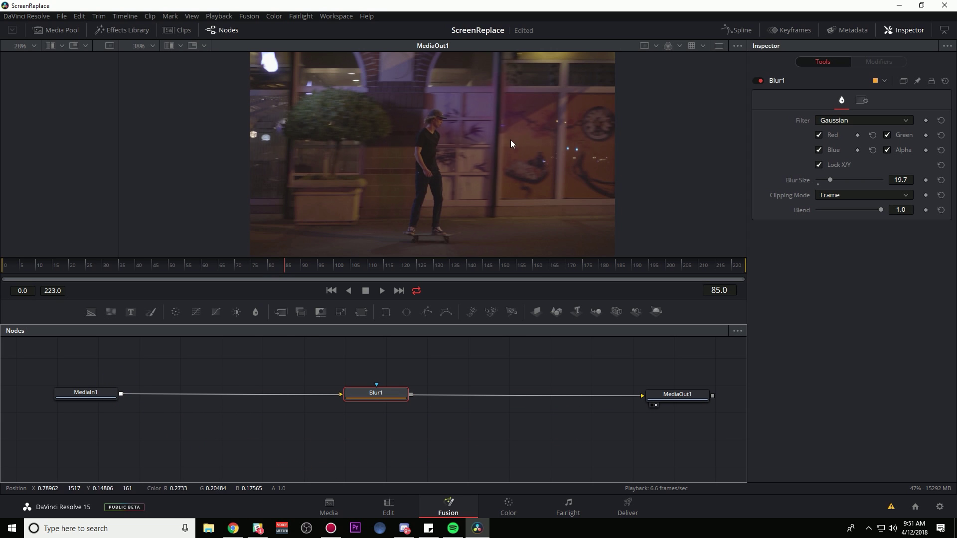
left_click_drag(386, 394, 397, 365)
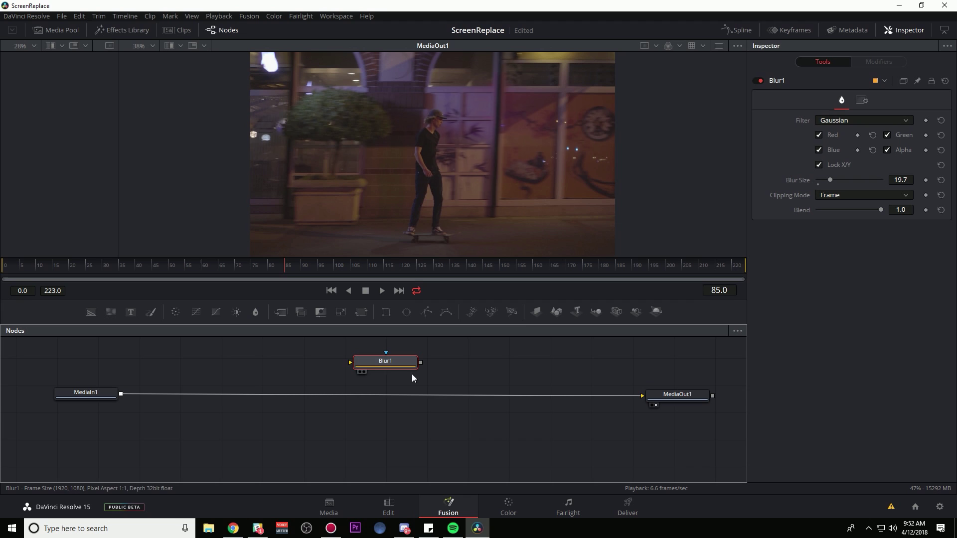
left_click_drag(121, 395, 351, 362)
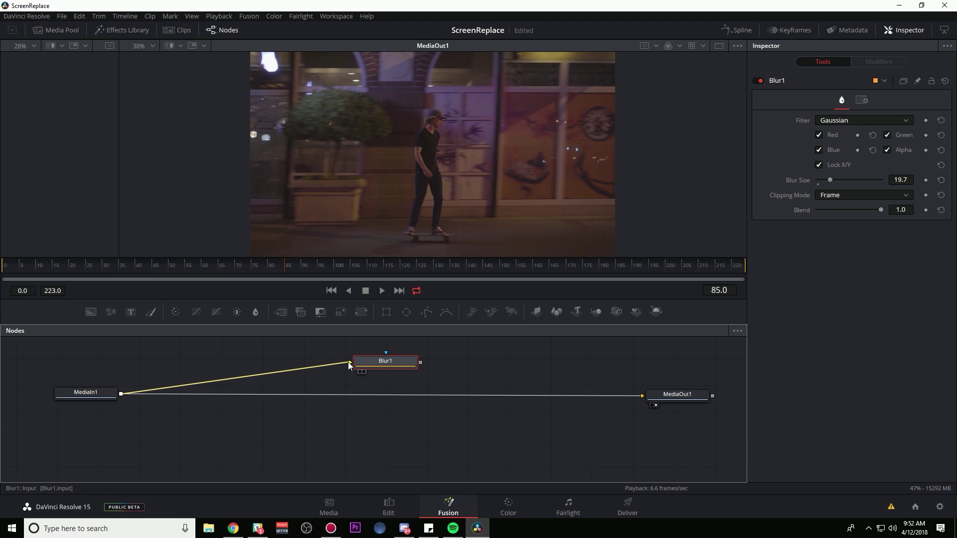
left_click_drag(637, 395, 398, 403)
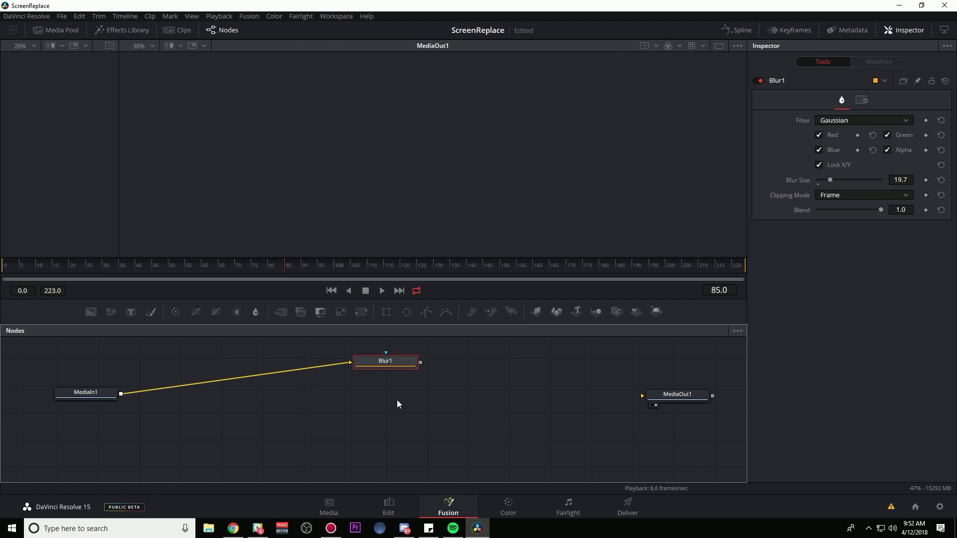
left_click_drag(421, 361, 677, 397)
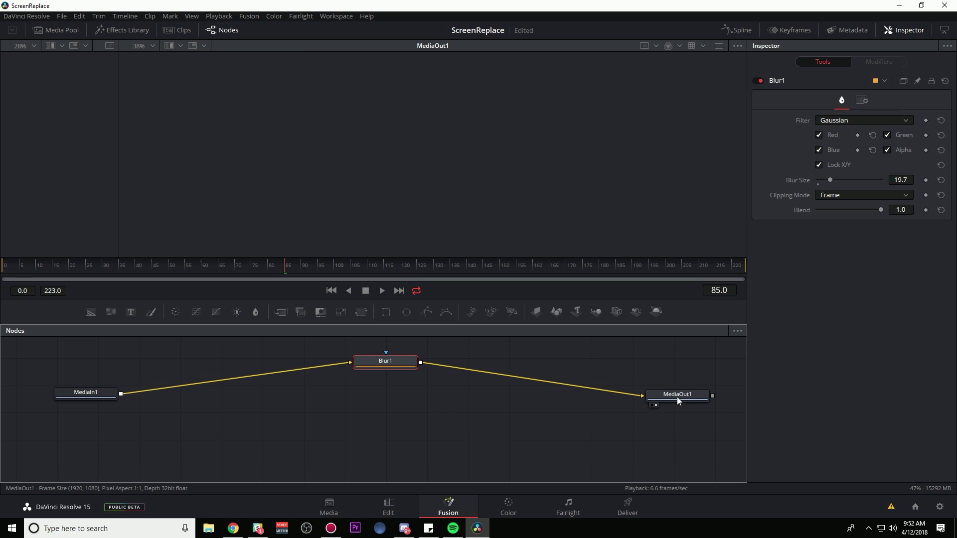
left_click_drag(384, 361, 386, 390)
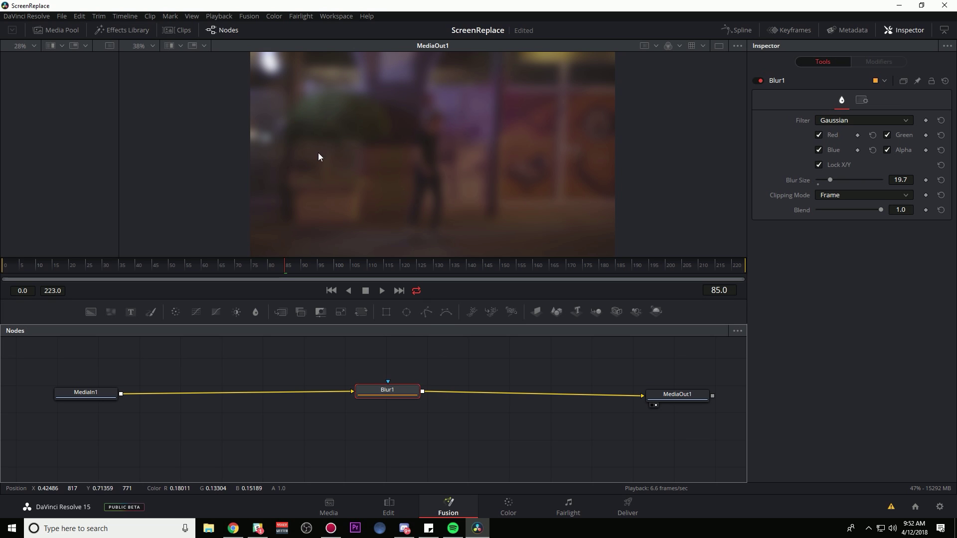
Widen the left viewer, load MediaOut1 into viewer 1 and MediaIn1 into viewer 2.
left_click_drag(120, 89, 363, 102)
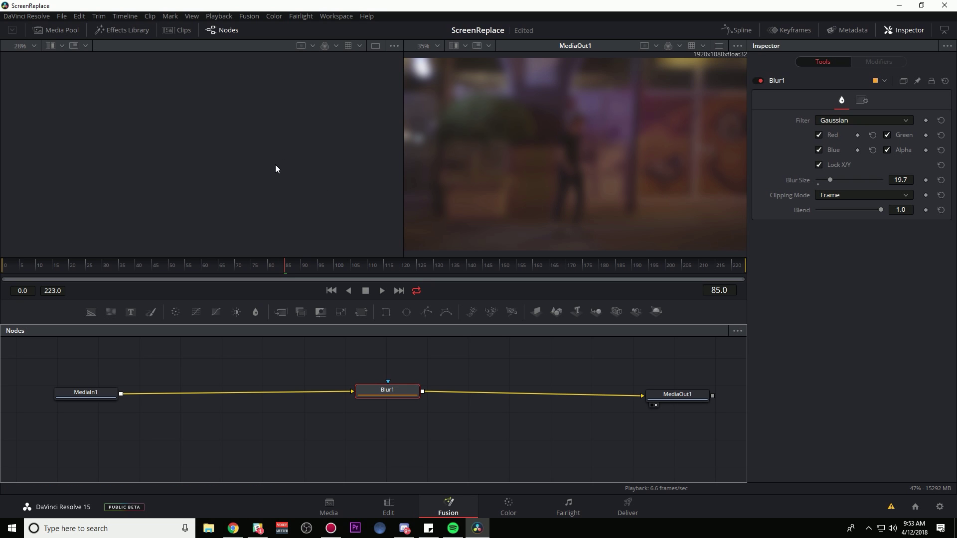
left_click(674, 397)
key("1")
left_click(387, 392)
key("2")
left_click(101, 393)
key("2")
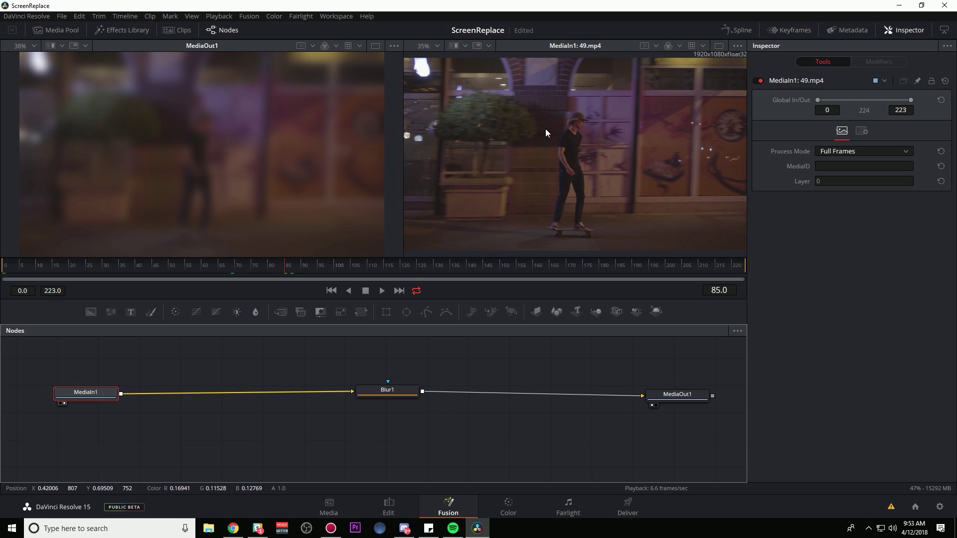
Toggle MediaOut1 between viewers 1 and 2, leaving it only in the right viewer.
left_click(677, 394)
left_click_drag(669, 414, 539, 426)
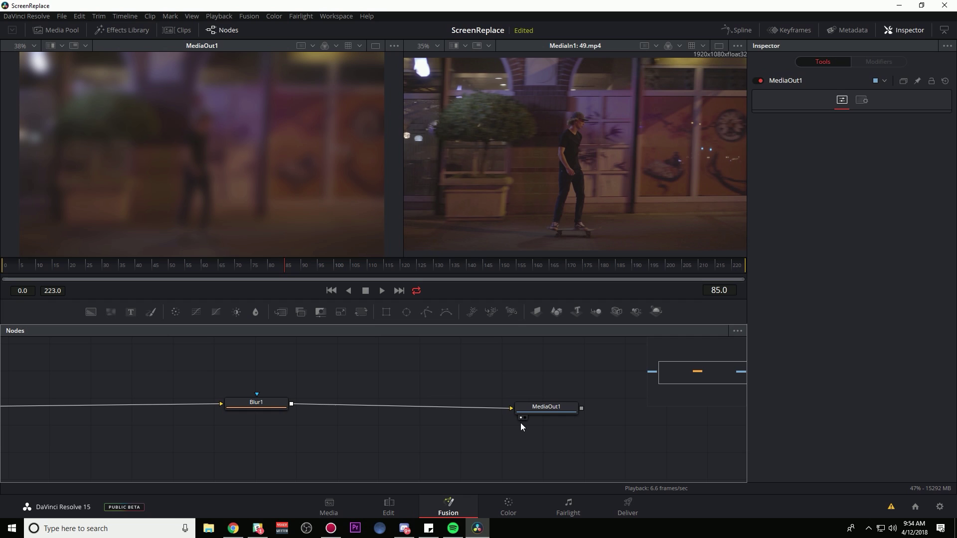
left_click(525, 418)
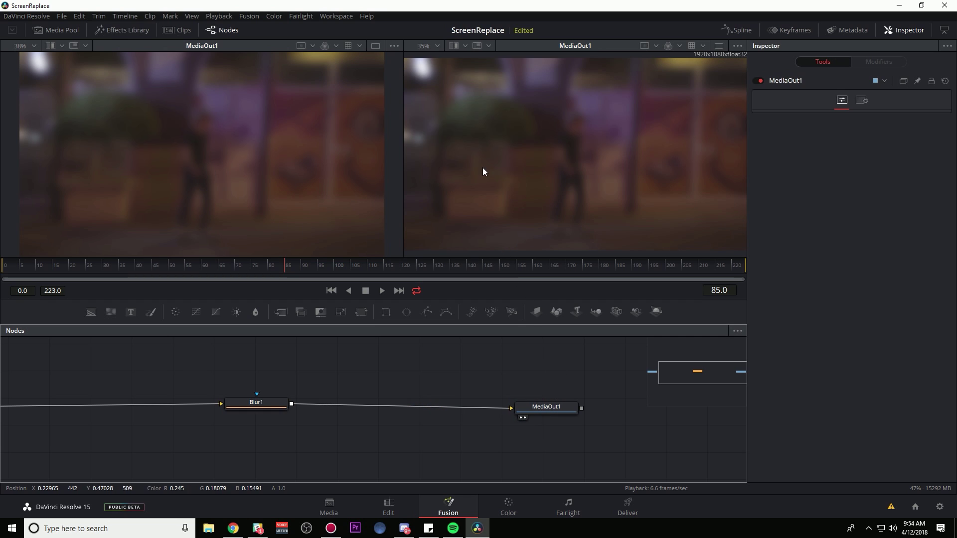
left_click(521, 418)
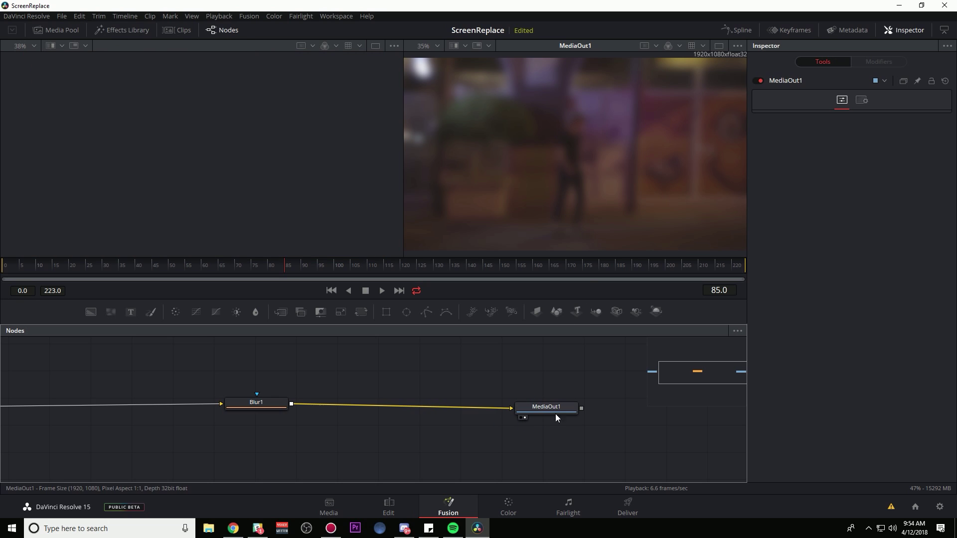
left_click(521, 418)
left_click(524, 418)
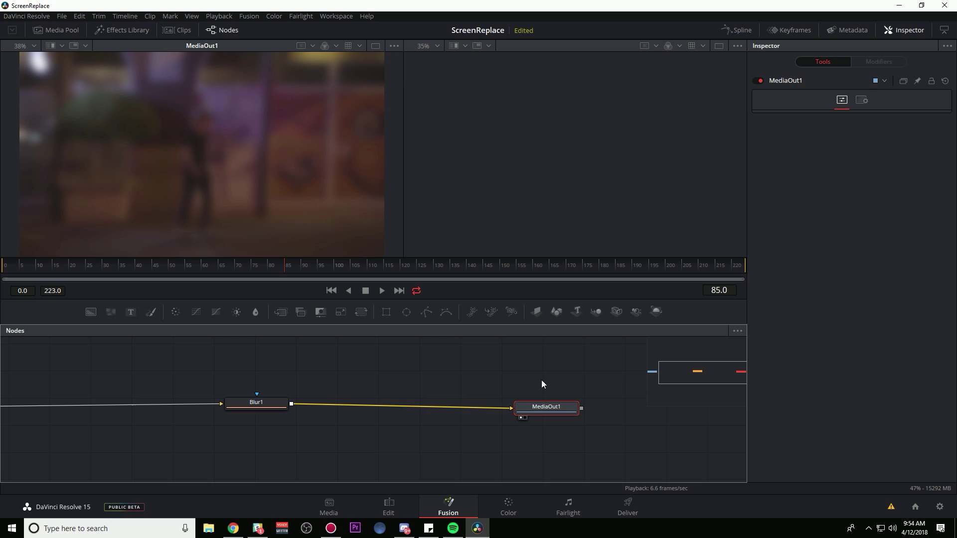
key("2")
key("1")
key("2")
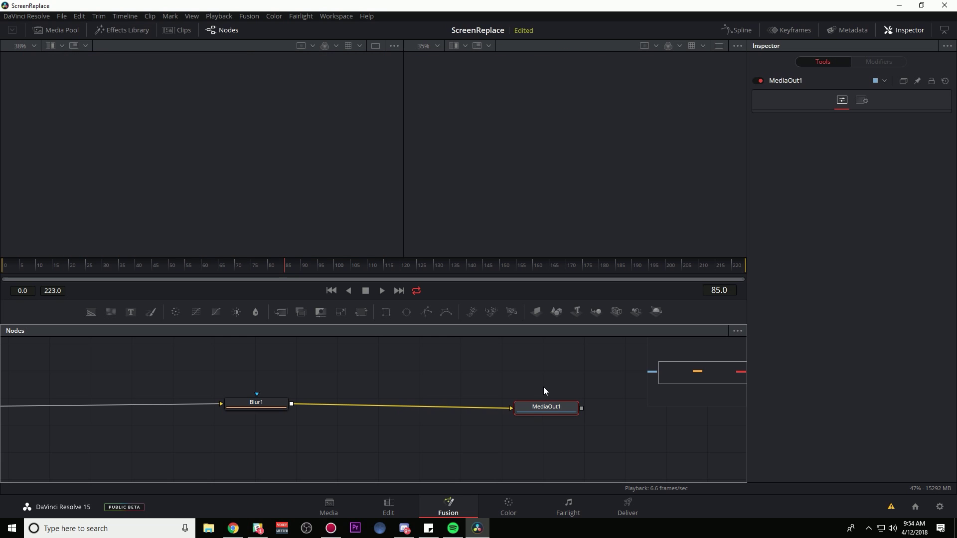
key("2")
key("1")
key("2")
key("1")
key("2")
key("1")
key("2")
key("1")
key("2")
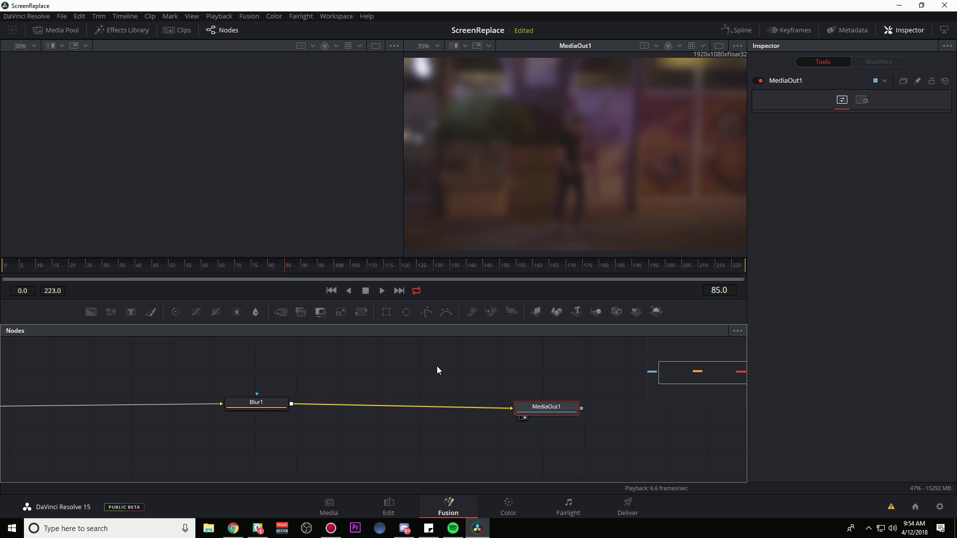
Load MediaIn1 into the left viewer and drag a Text+ node into the graph.
scroll(417, 372, "left", 5)
left_click(80, 406)
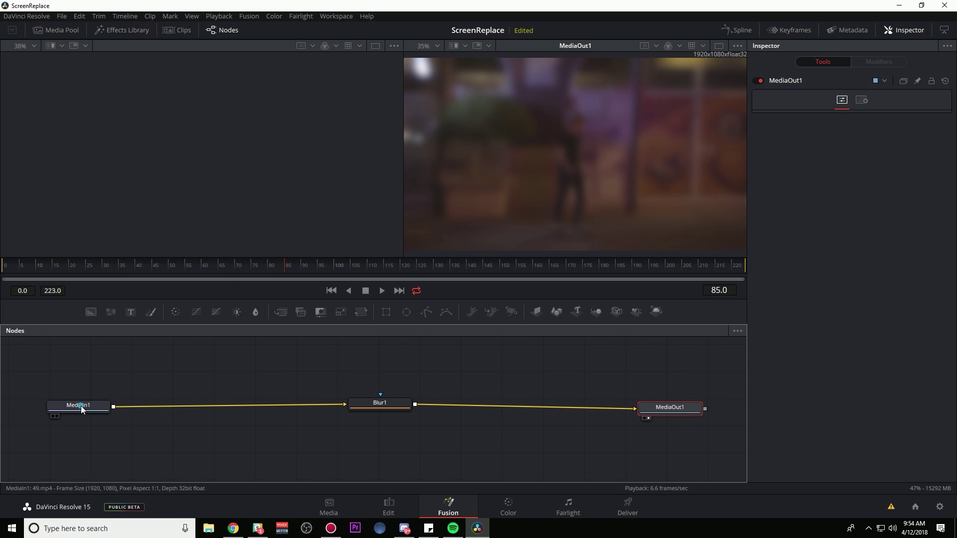
key("1")
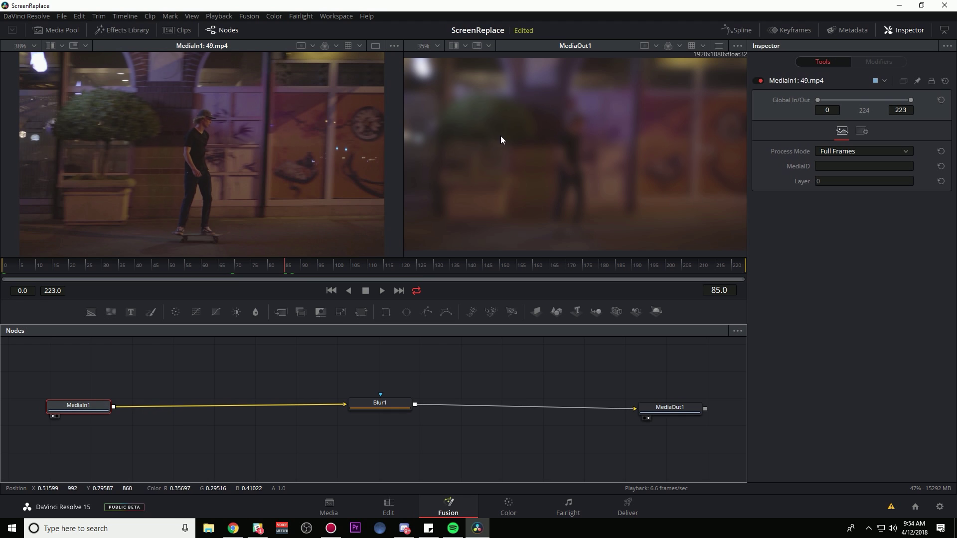
left_click_drag(130, 312, 300, 362)
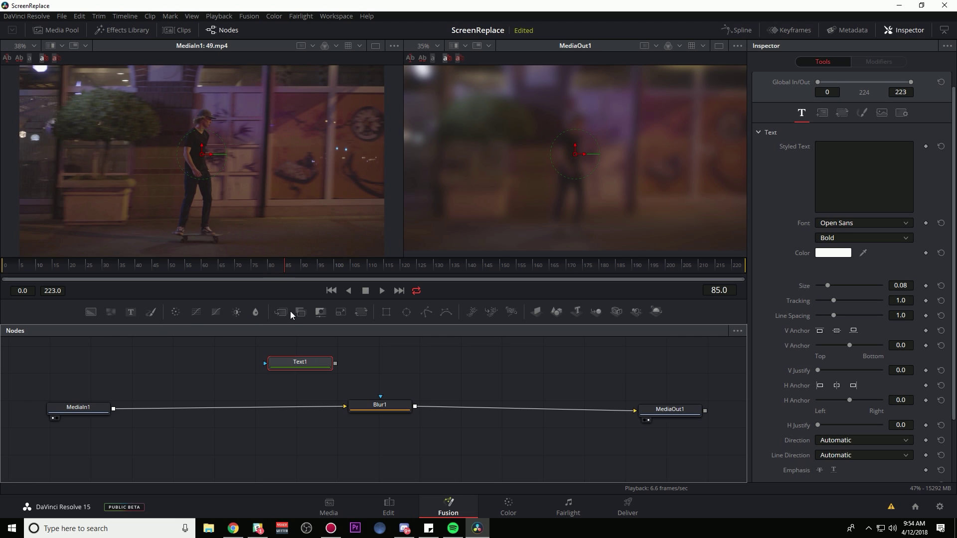
Preview Text1 in viewer 1, set its Styled Text to 'HEY THERE!', and show MediaOut1 in viewer 2.
left_click(104, 29)
left_click(104, 29)
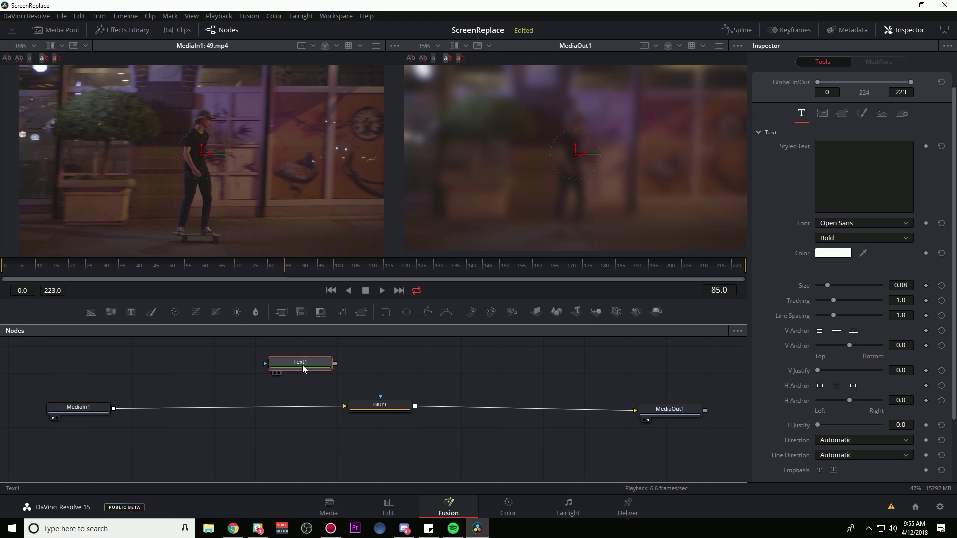
key("1")
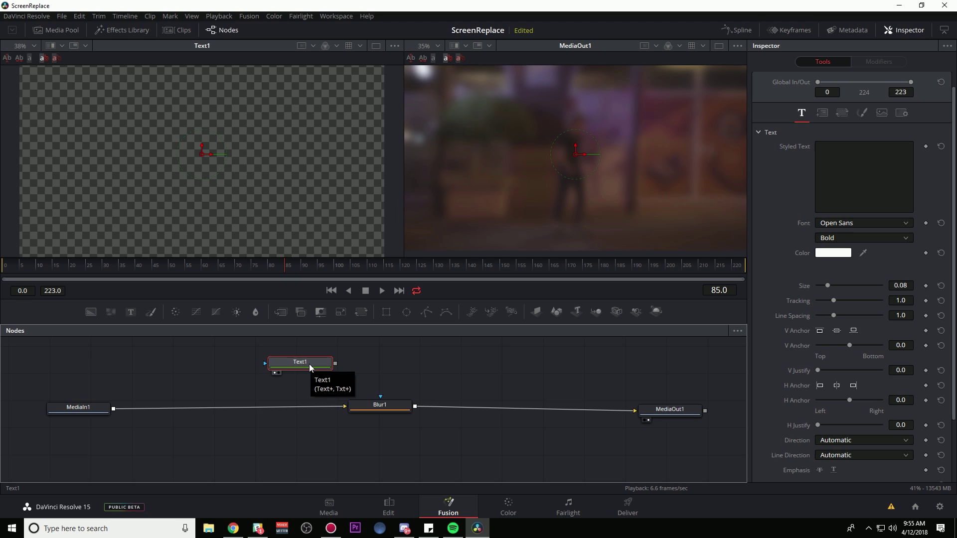
left_click(867, 167)
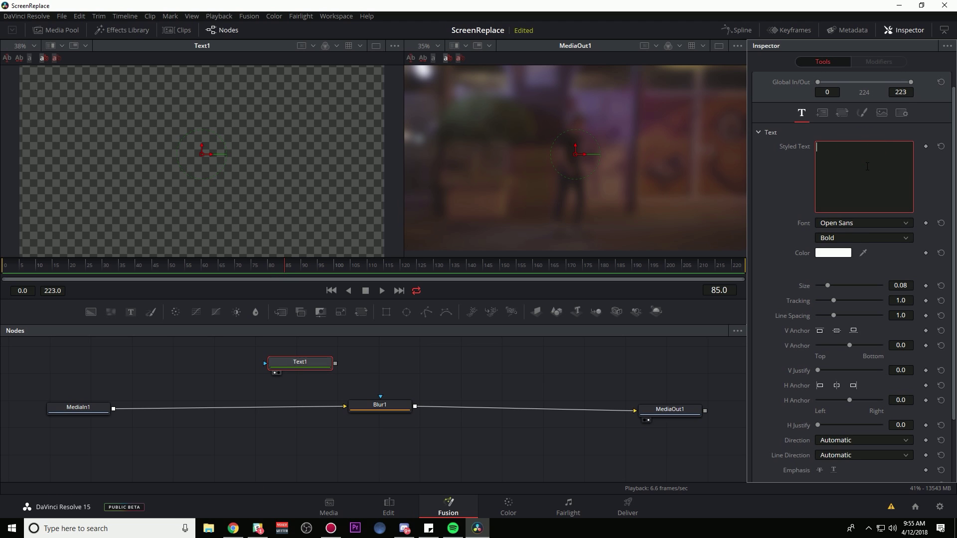
type("HEY THERE!")
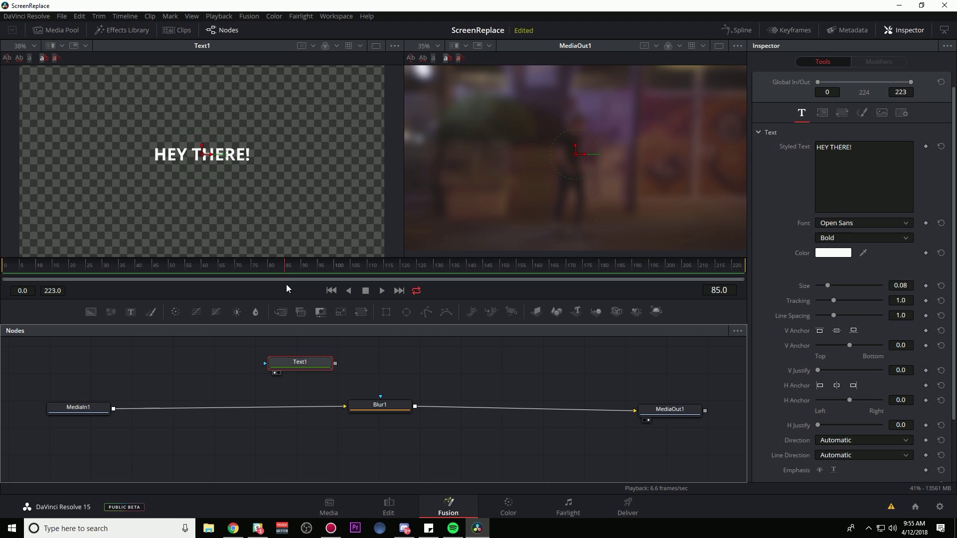
type("2")
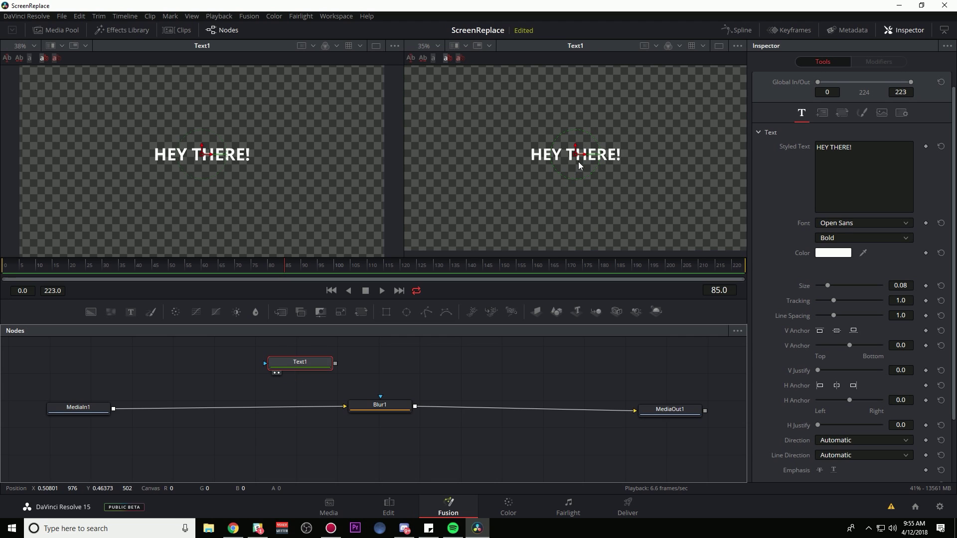
left_click(684, 410)
key("2")
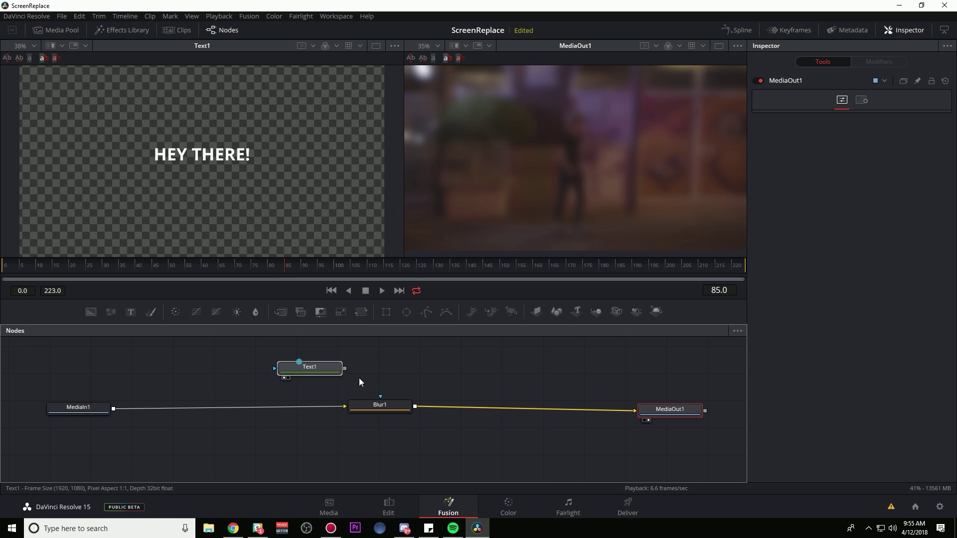
Undo the accidental Text1 move and drag a Merge node into the graph beside it.
left_click_drag(295, 364, 371, 366)
key("ctrl+z")
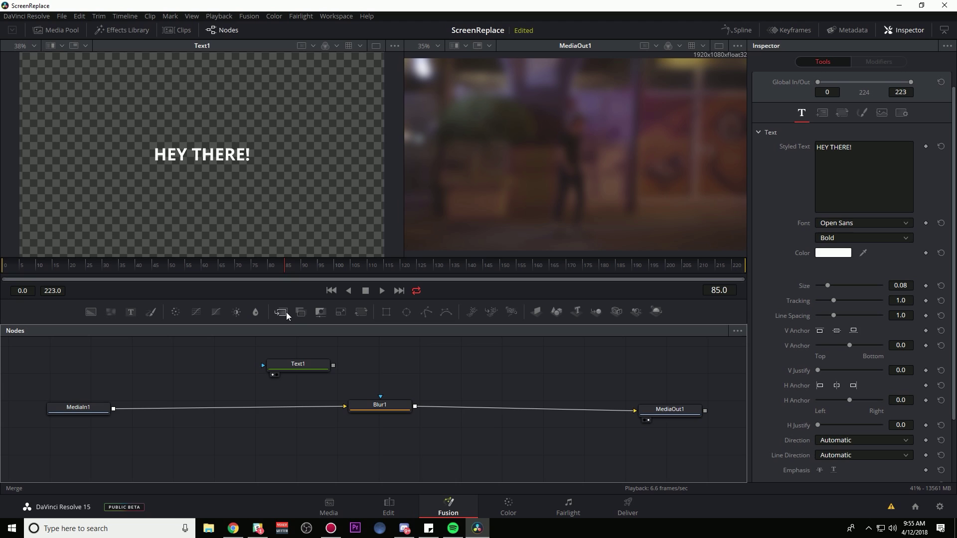
left_click_drag(284, 314, 565, 375)
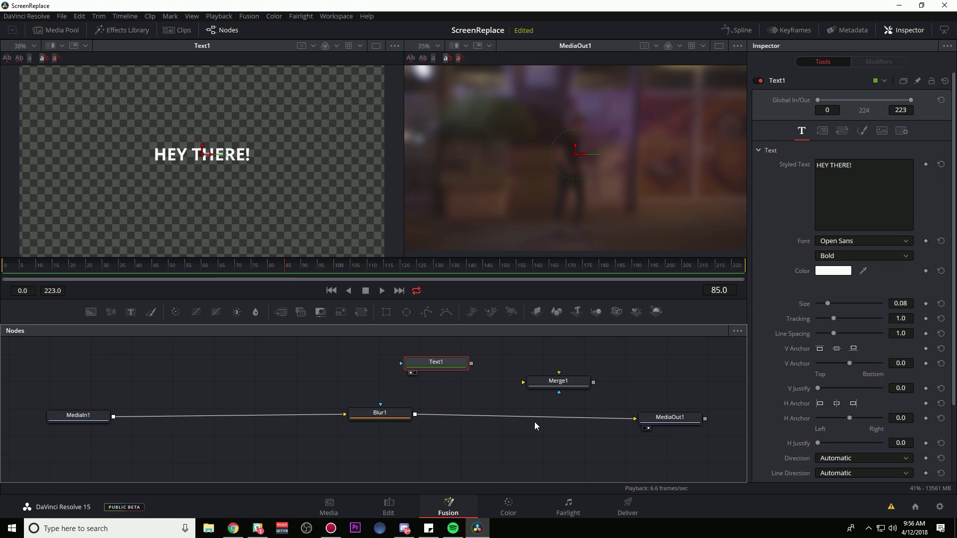
Delete the Blur1–MediaOut1 link and connect Blur1 to Merge1's Background input.
left_click(556, 418)
key("Delete")
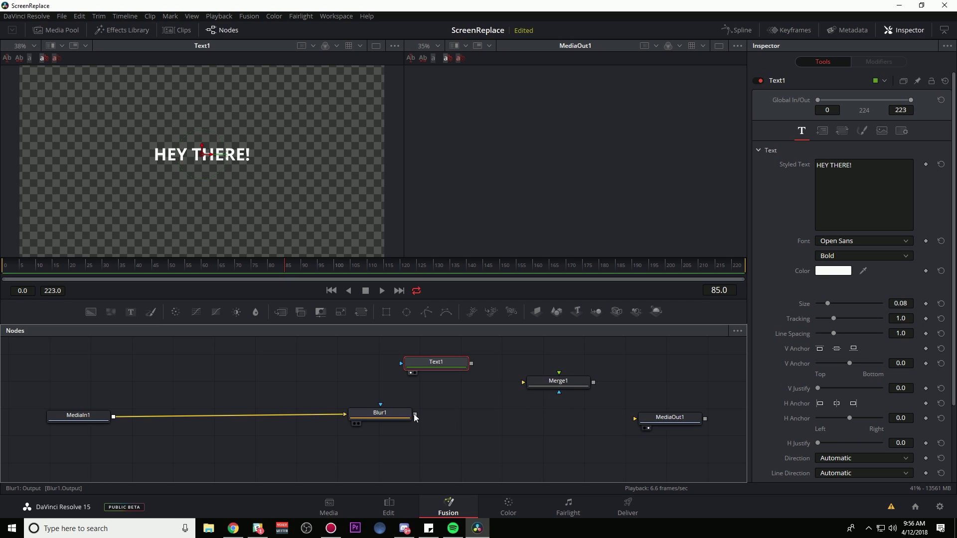
left_click_drag(416, 417, 559, 381)
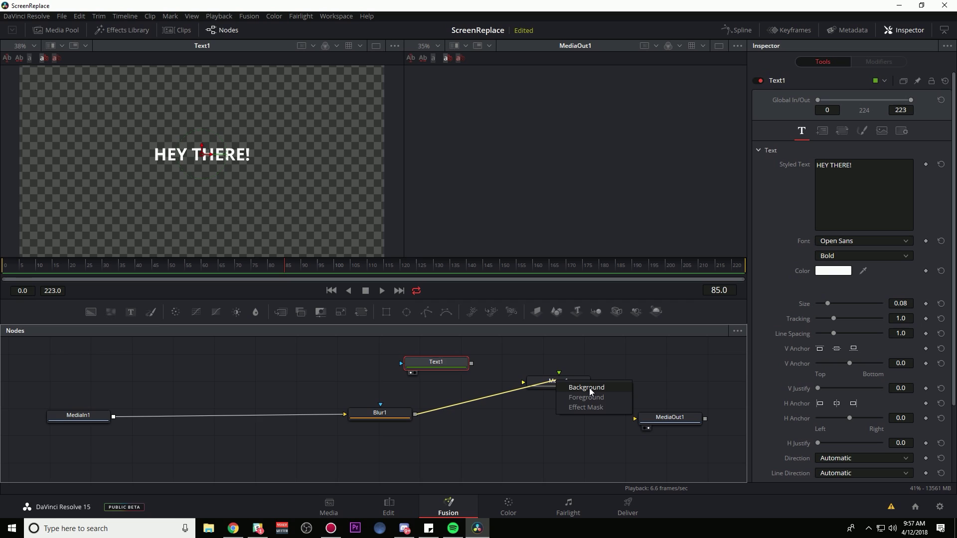
left_click(602, 387)
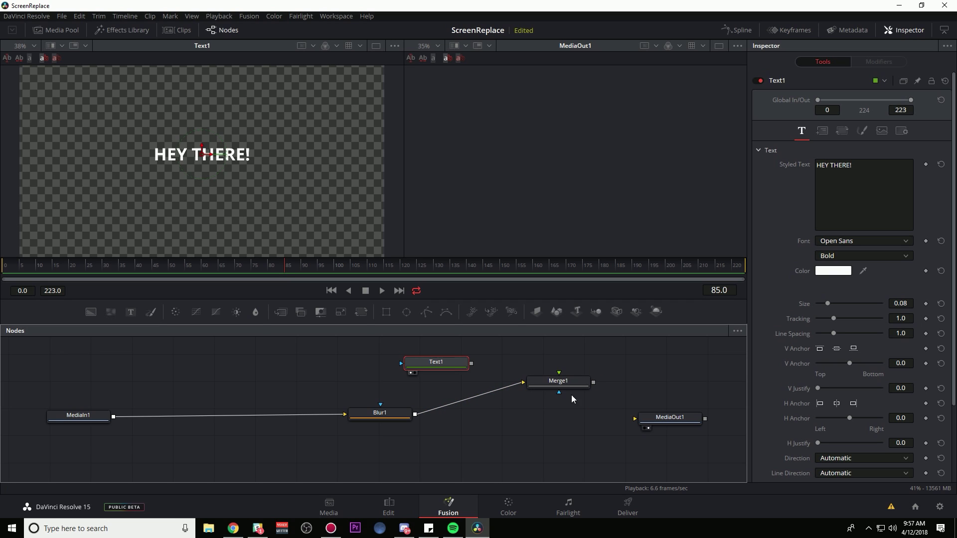
Connect Text1 to Merge1's Foreground and Merge1's output to MediaOut1.
left_click_drag(472, 368, 520, 349)
right_click(521, 349)
key("Escape")
left_click_drag(470, 366, 555, 383)
left_click(590, 400)
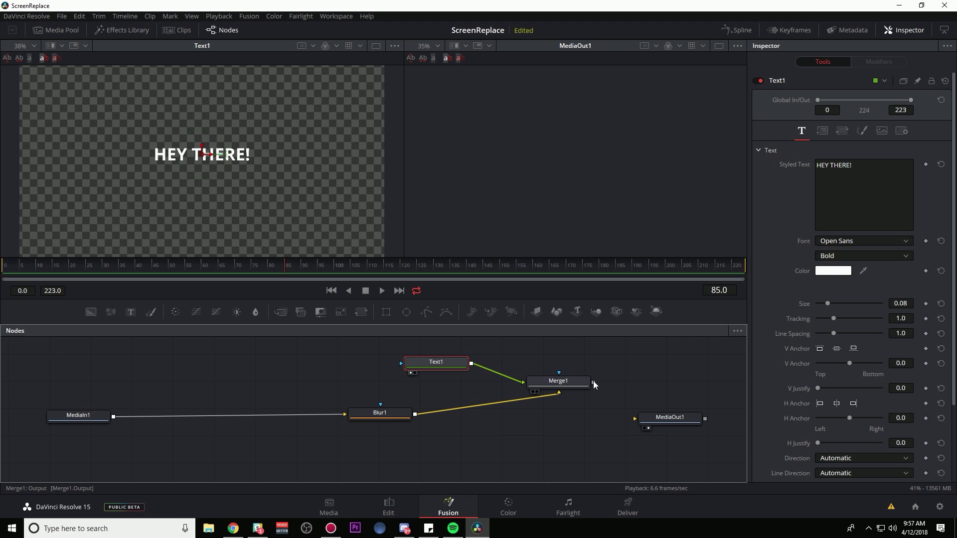
left_click_drag(595, 383, 635, 418)
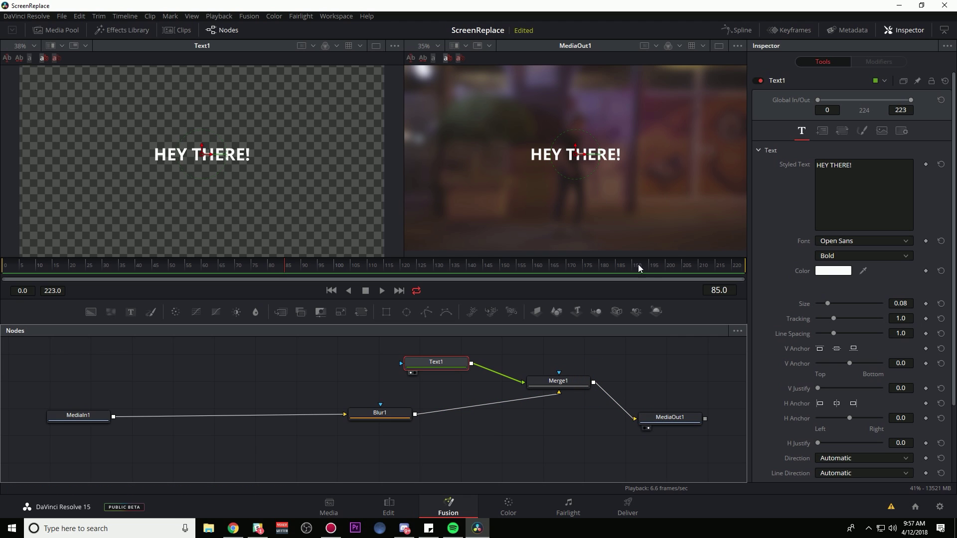
left_click(143, 408)
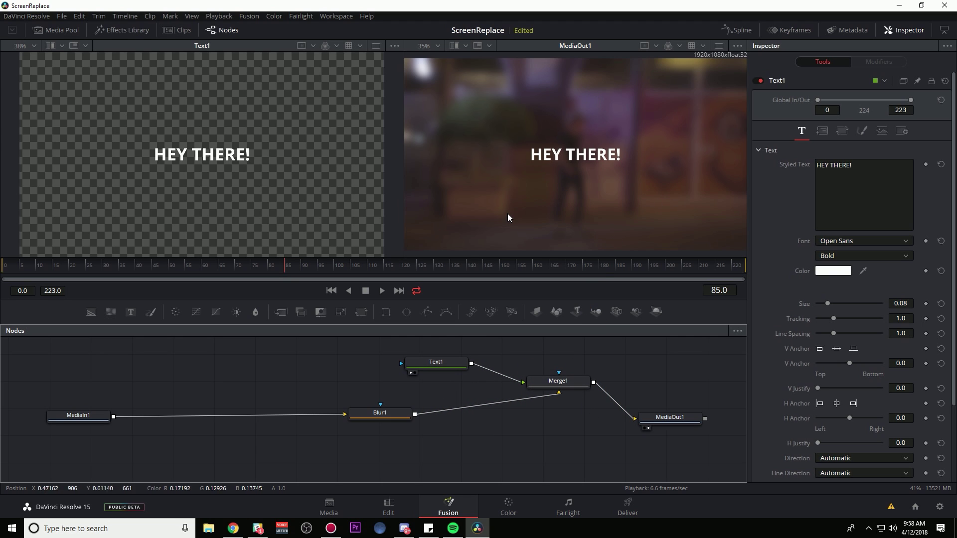
Switch to the phone screen-replacement composition, play it, and view the green-screen source at frame 19.
left_click(177, 30)
left_click(120, 446)
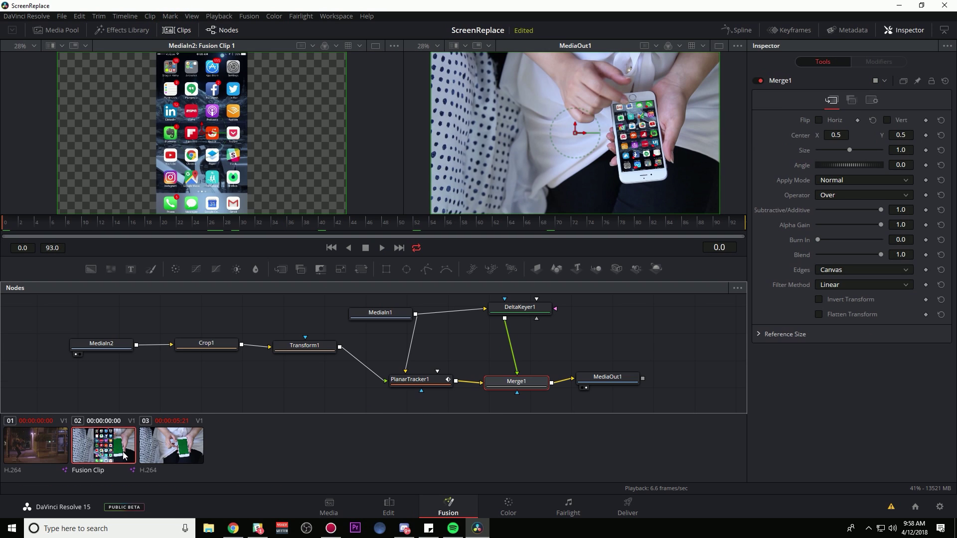
left_click(177, 31)
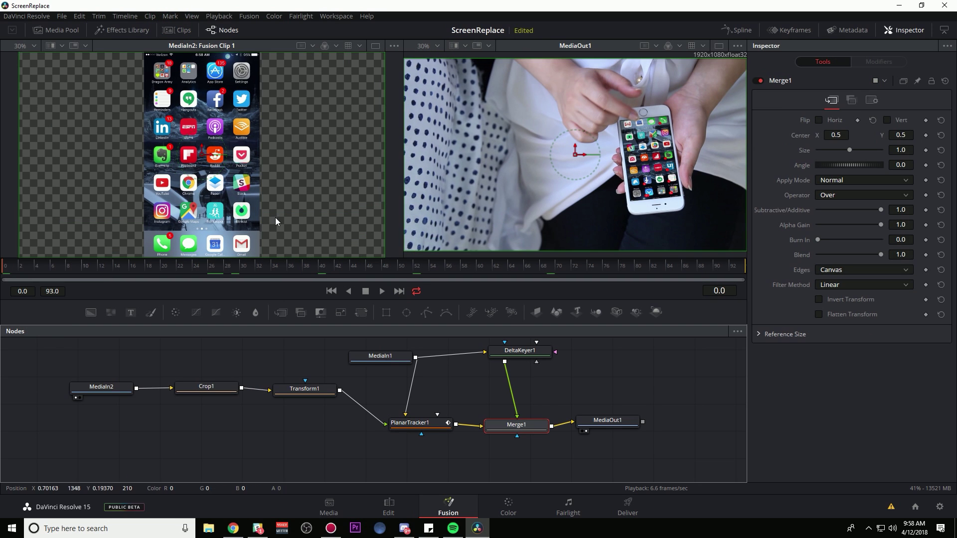
key("space")
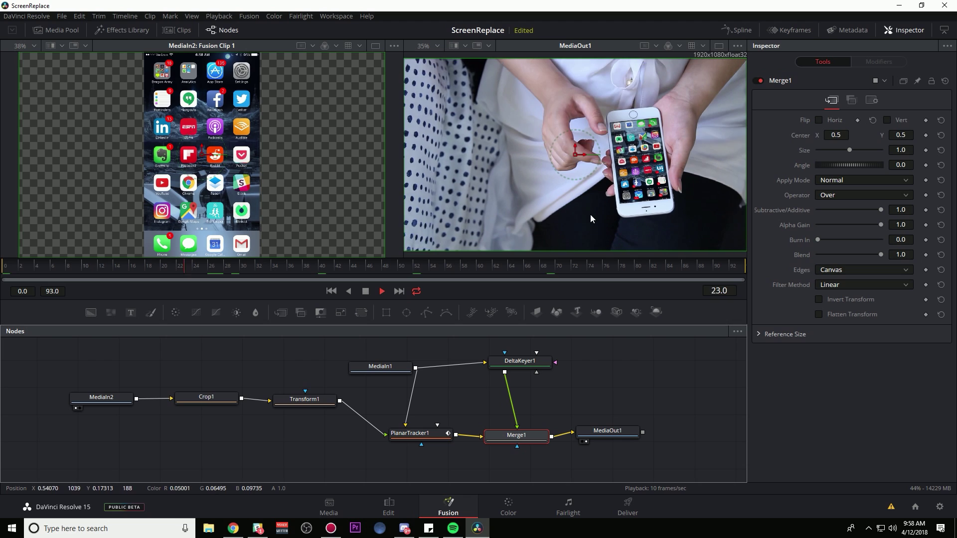
left_click(366, 291)
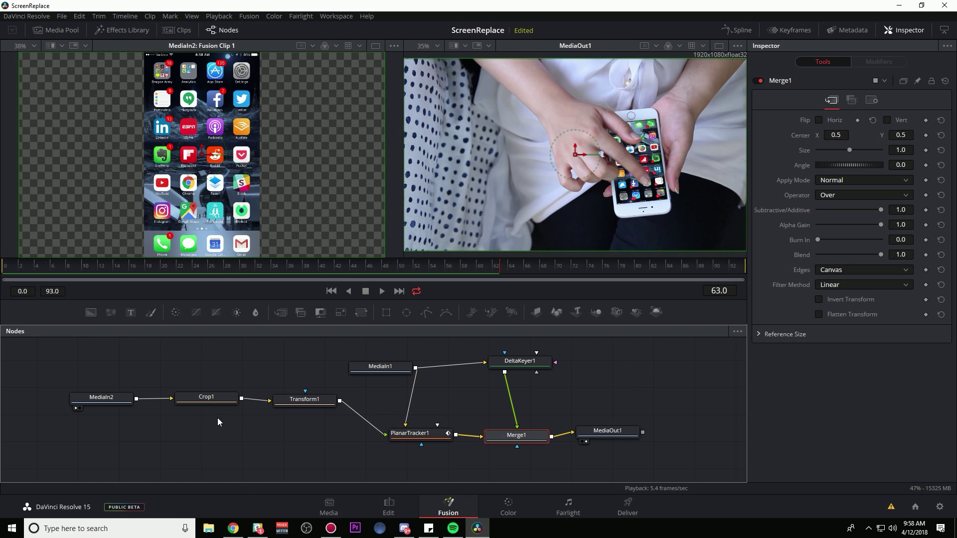
left_click(371, 367)
key("1")
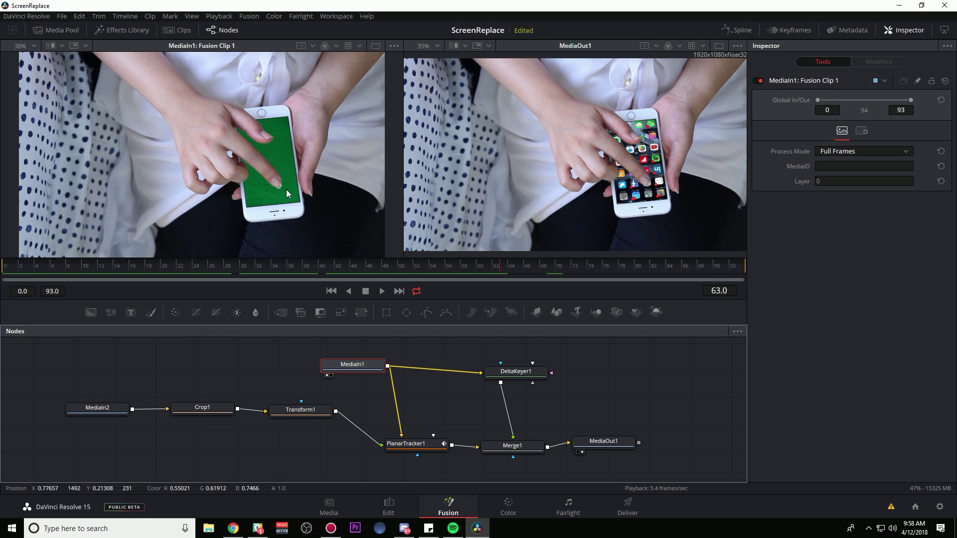
left_click(186, 268)
left_click(152, 268)
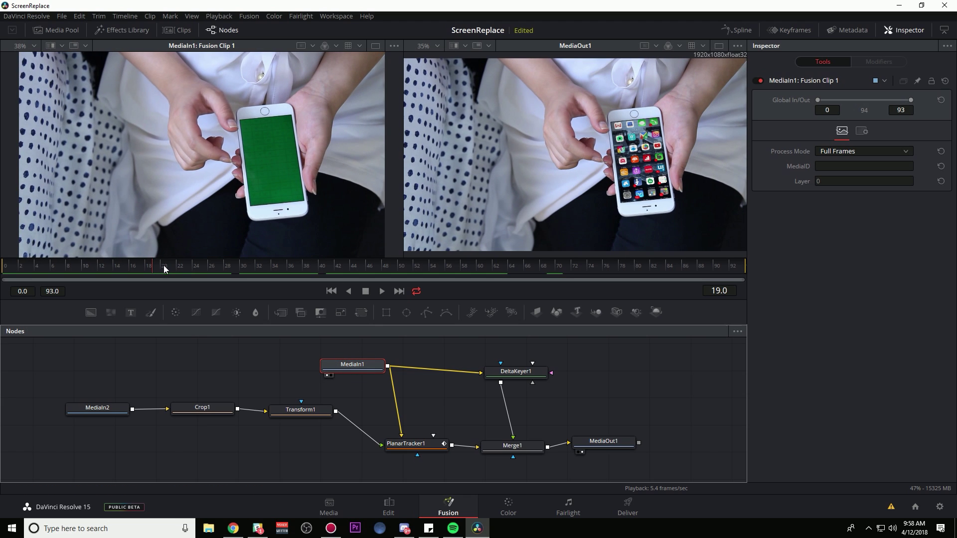
Browse the Matte tools and rearrange MediaIn1, DeltaKeyer1, Merge1 and MediaOut1 into a tidier layout.
left_click_drag(352, 364, 353, 351)
left_click_drag(527, 374, 508, 377)
left_click(508, 378)
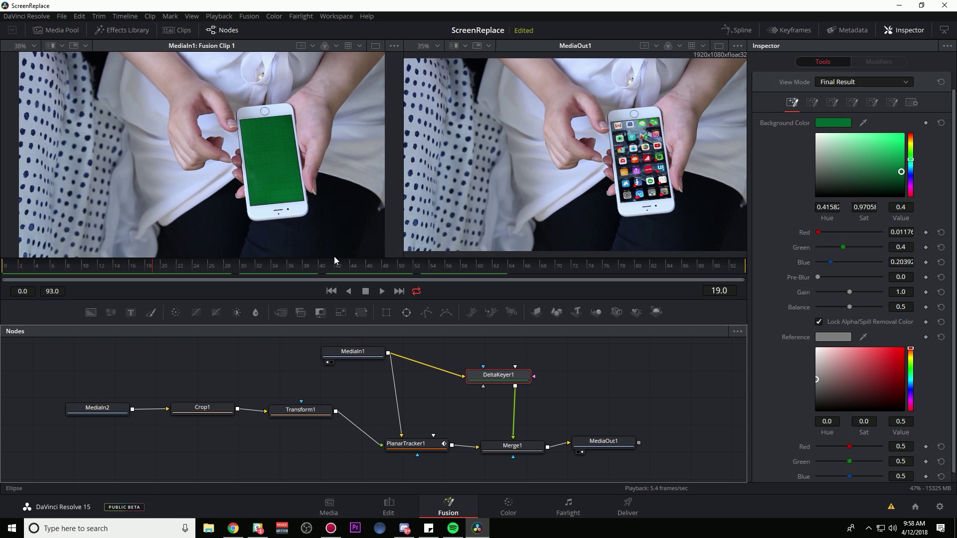
left_click(112, 30)
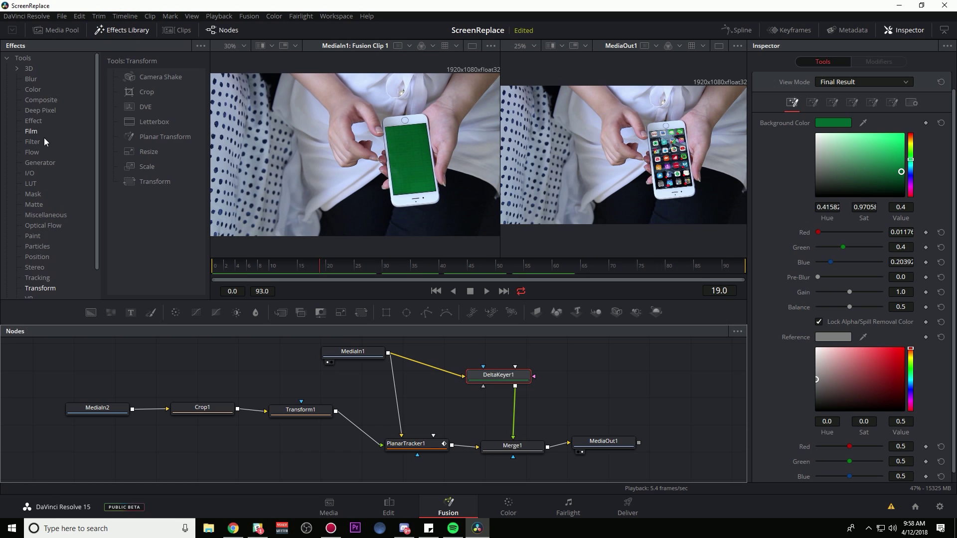
left_click(43, 203)
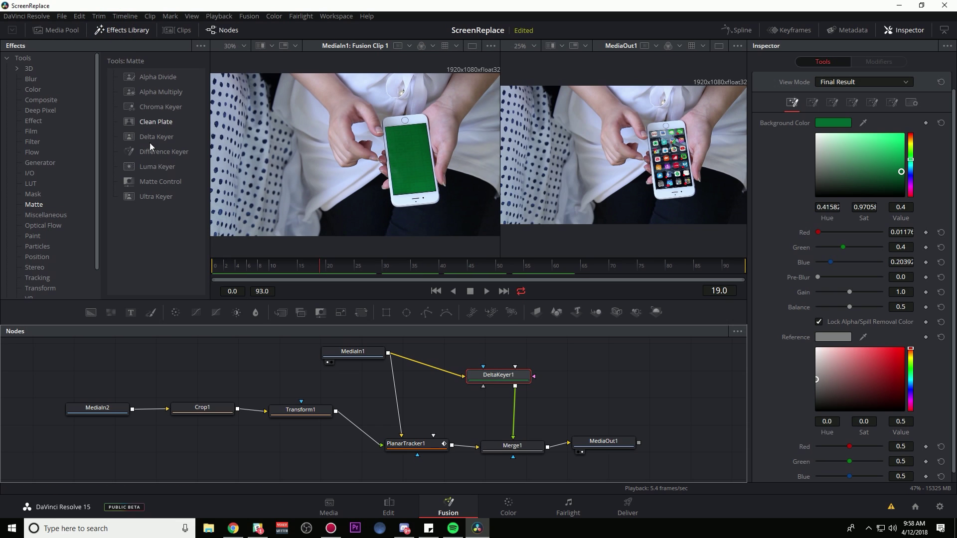
left_click(127, 30)
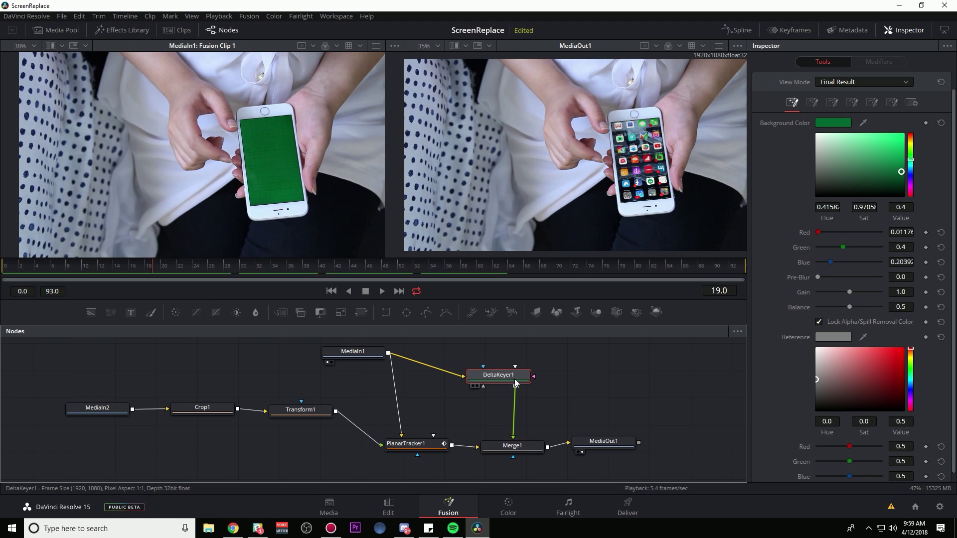
left_click_drag(516, 383, 485, 357)
left_click_drag(524, 450, 552, 398)
left_click_drag(606, 444, 672, 403)
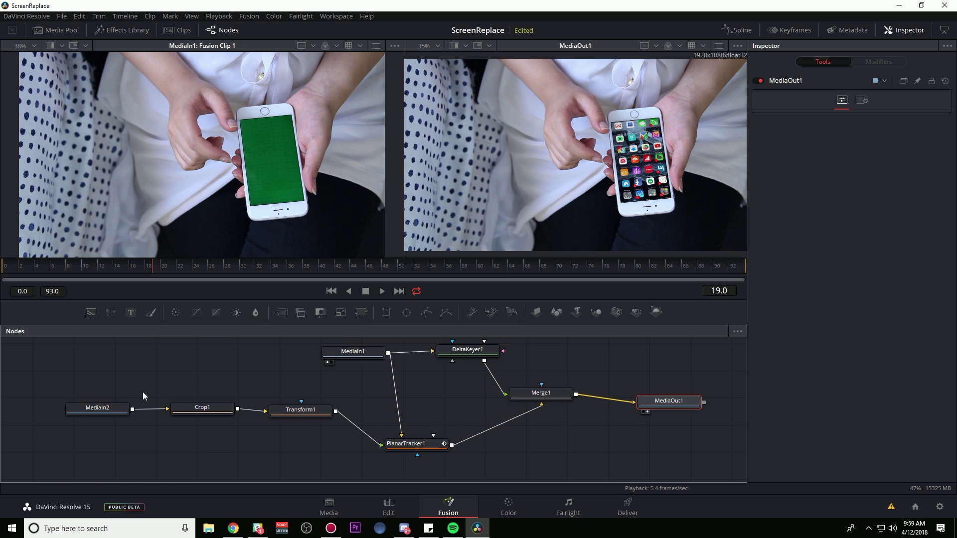
View the MediaIn2, Crop1 and Transform1 results, then show the clips strip below the graph.
left_click(95, 409)
key("1")
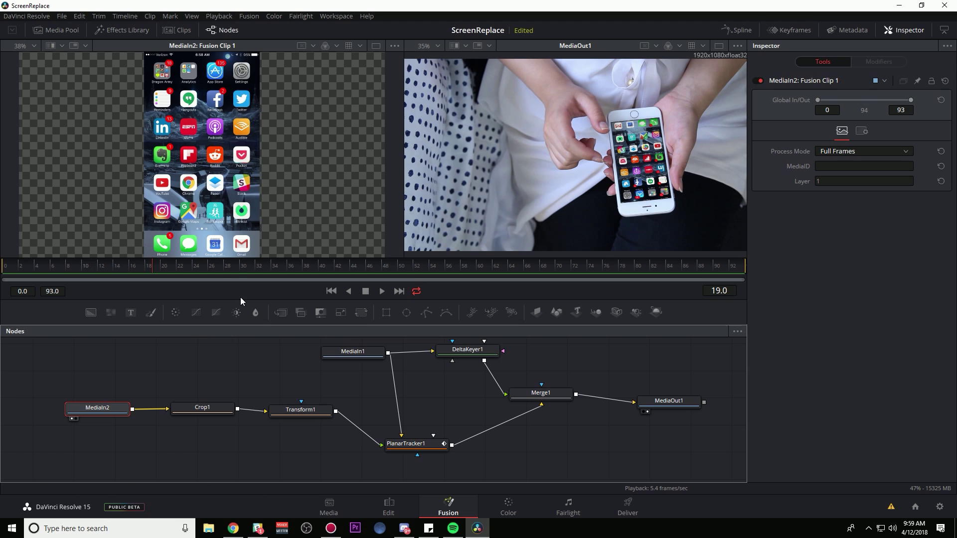
left_click_drag(202, 408, 233, 190)
left_click_drag(300, 410, 245, 167)
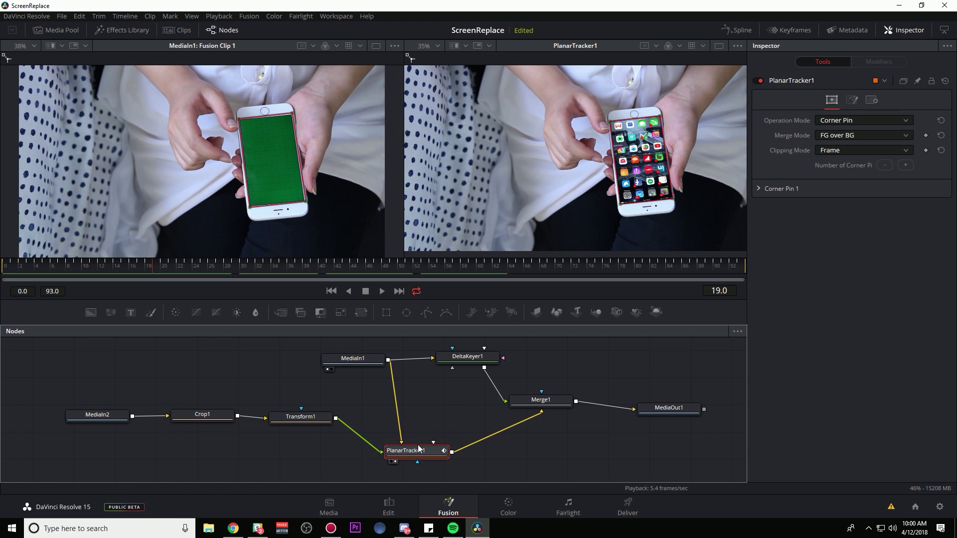
left_click(178, 30)
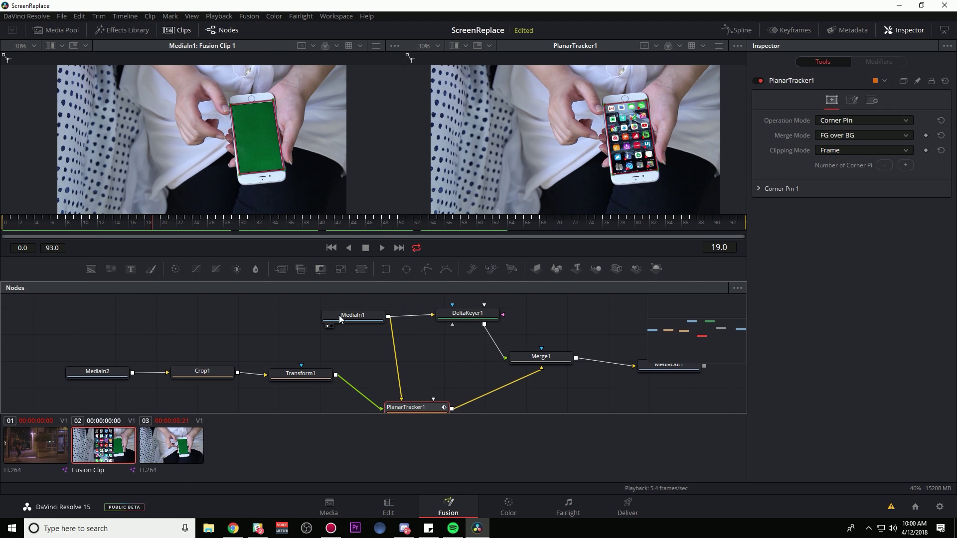
In the third clip's composition, insert a Planar Tracker between MediaIn1 and MediaOut1.
key("Down")
left_click(177, 30)
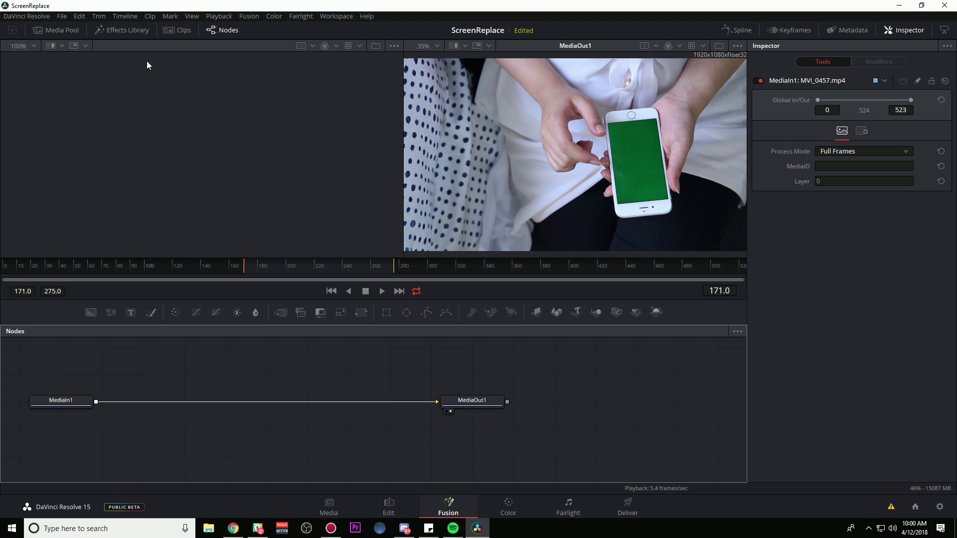
left_click(120, 30)
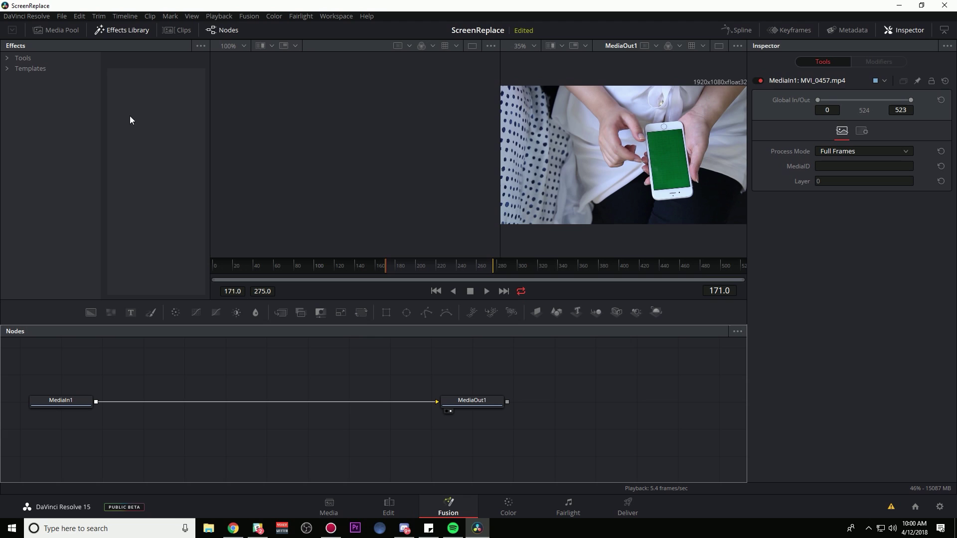
left_click(22, 59)
left_click(37, 247)
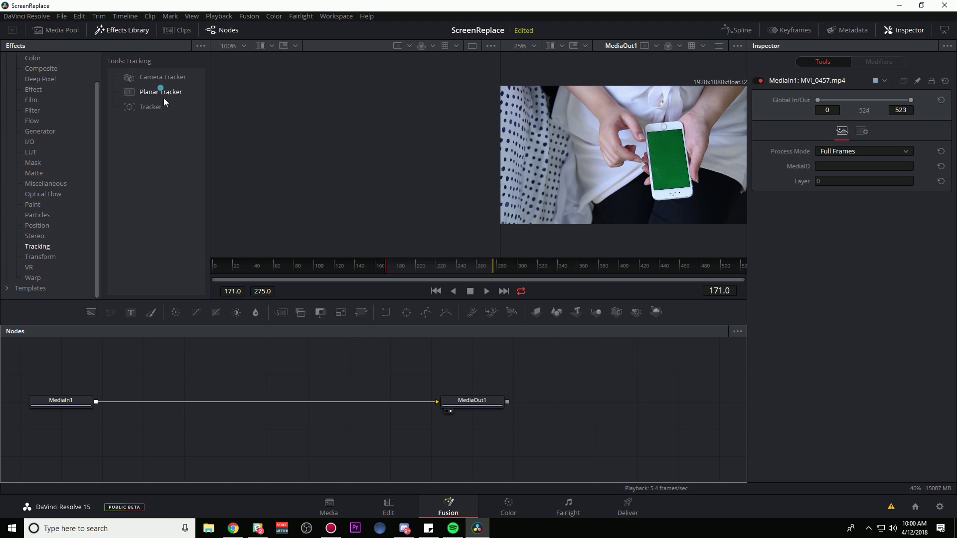
left_click_drag(164, 99, 271, 402)
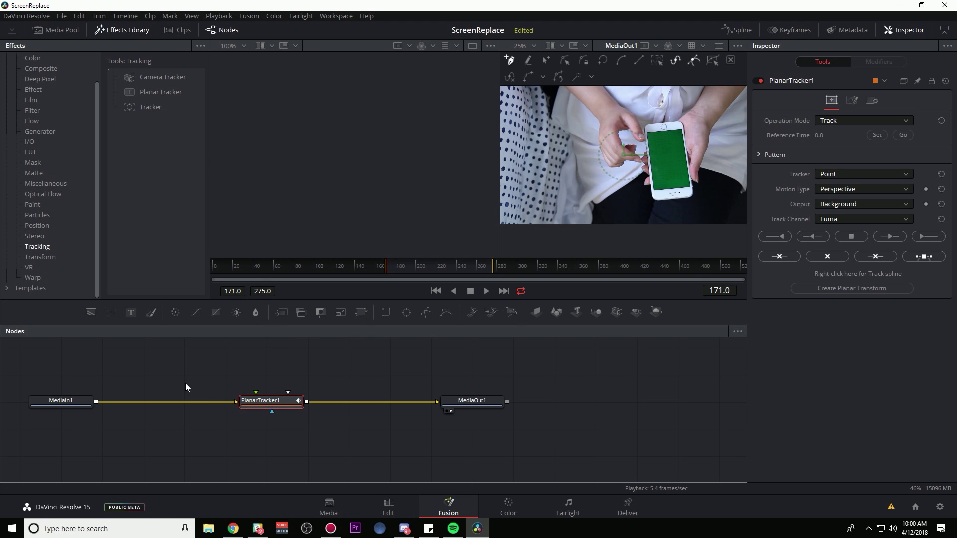
Set the tracker to Hybrid Point/Area and outline the phone screen with a polygon.
left_click(862, 174)
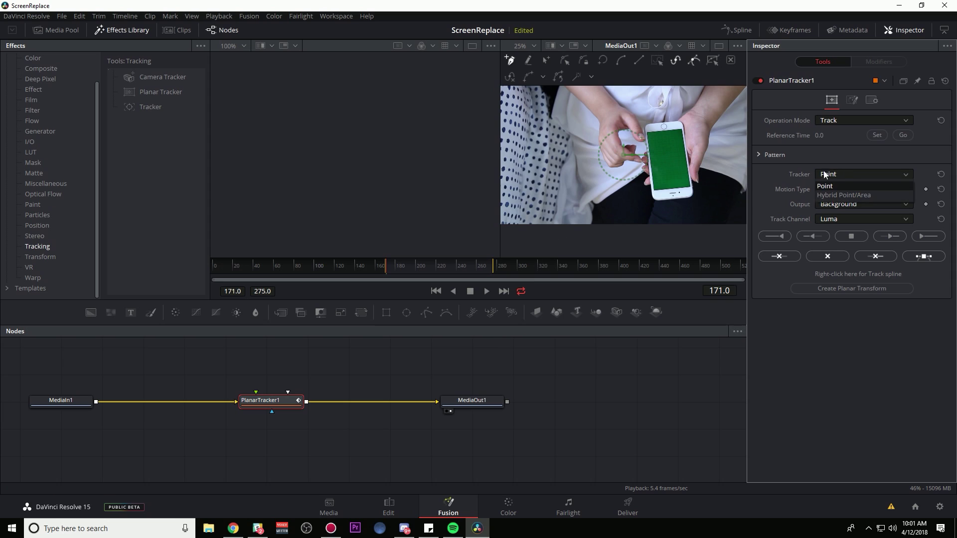
left_click(846, 194)
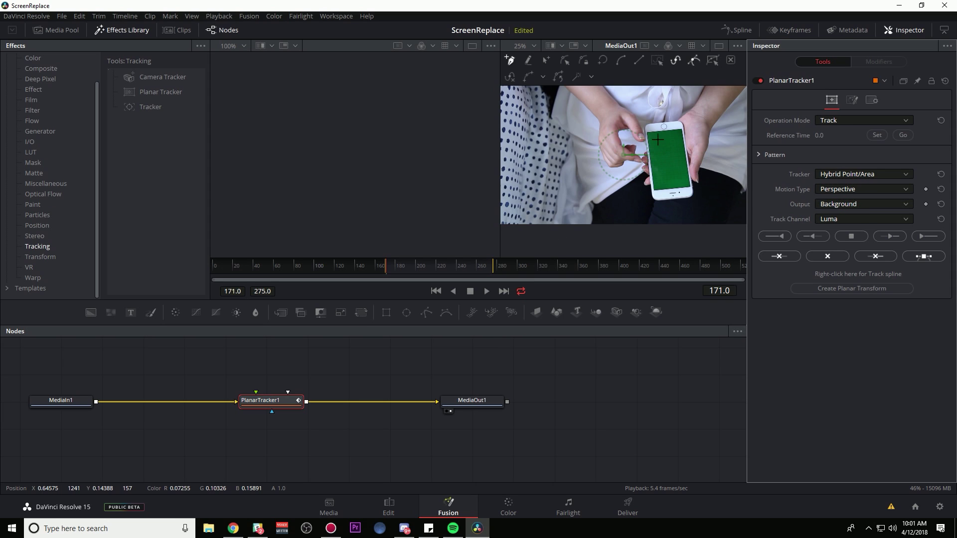
left_click_drag(671, 122, 684, 121)
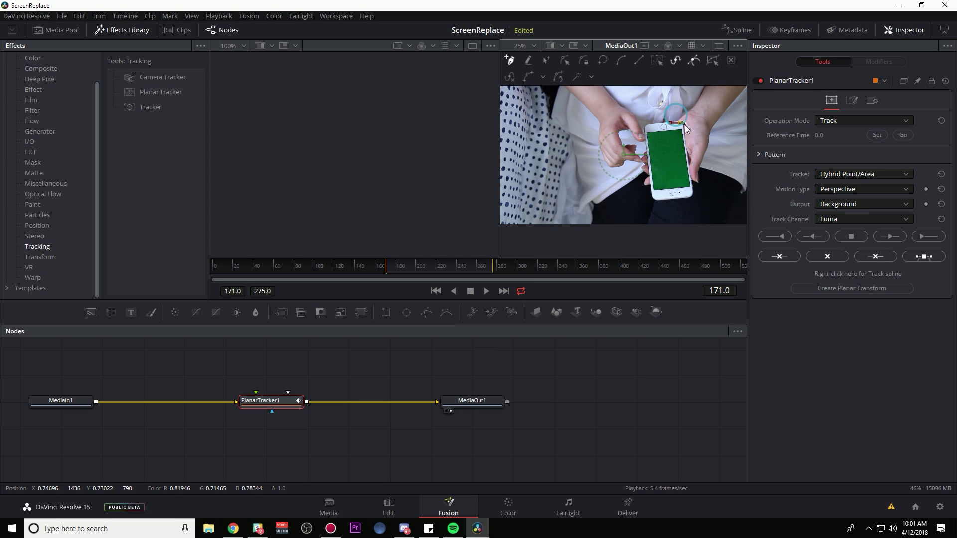
left_click(692, 196)
left_click(657, 199)
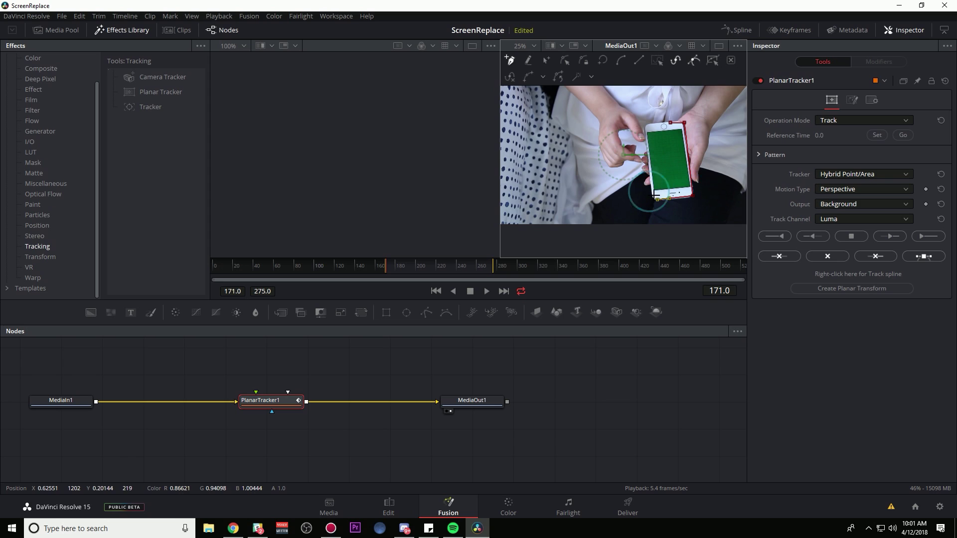
left_click(653, 188)
left_click(671, 122)
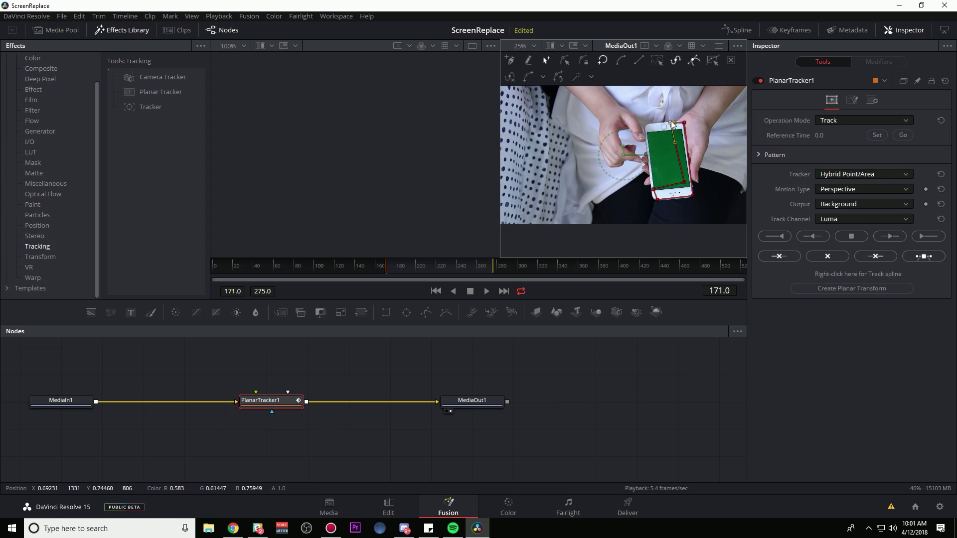
left_click_drag(672, 124, 677, 125)
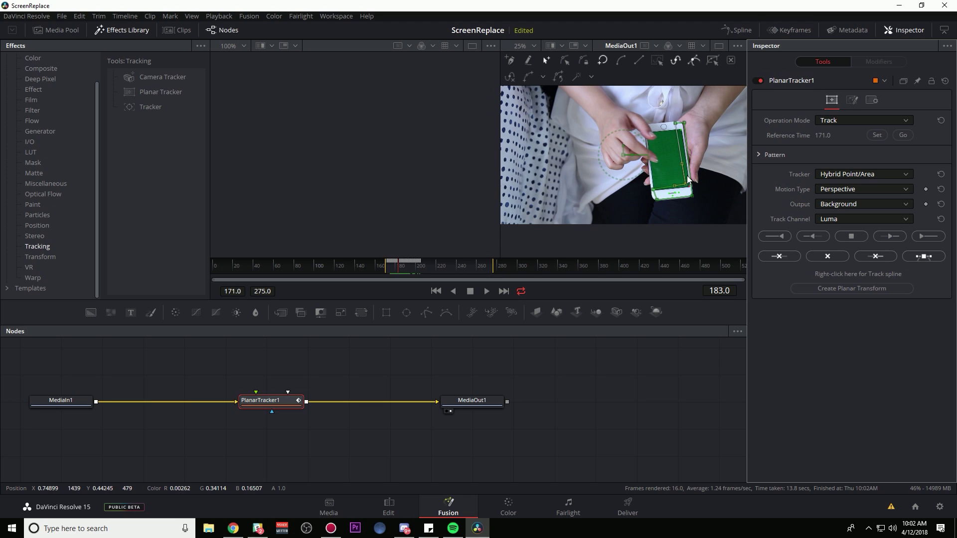
Switch PlanarTracker1 to Corner Pin and fit its four corners onto the phone screen.
key("F4")
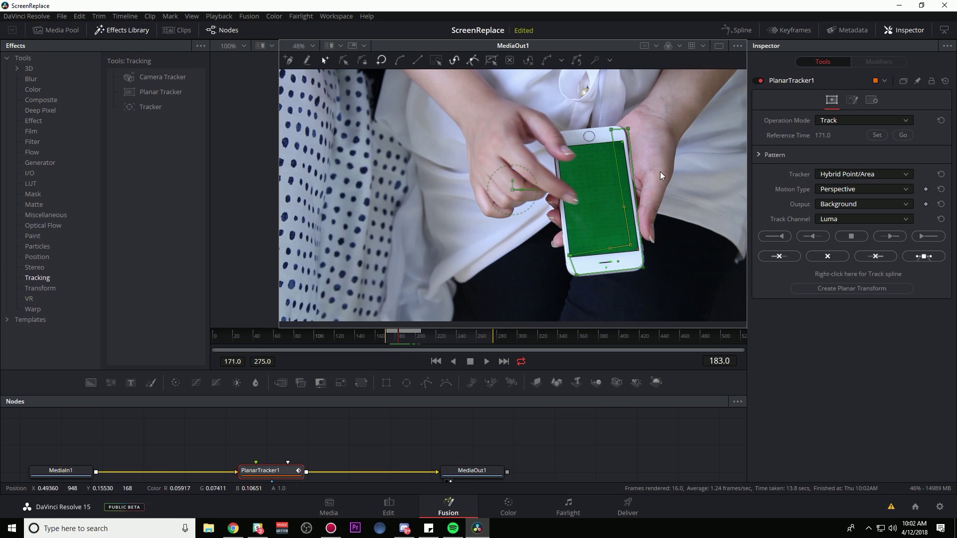
left_click(839, 121)
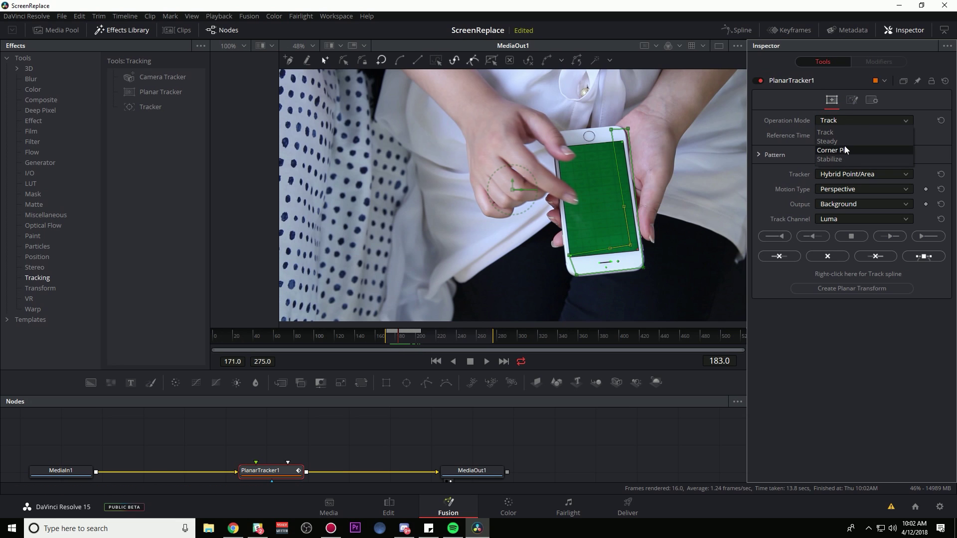
left_click(838, 150)
left_click_drag(605, 232, 641, 252)
left_click_drag(585, 150, 624, 140)
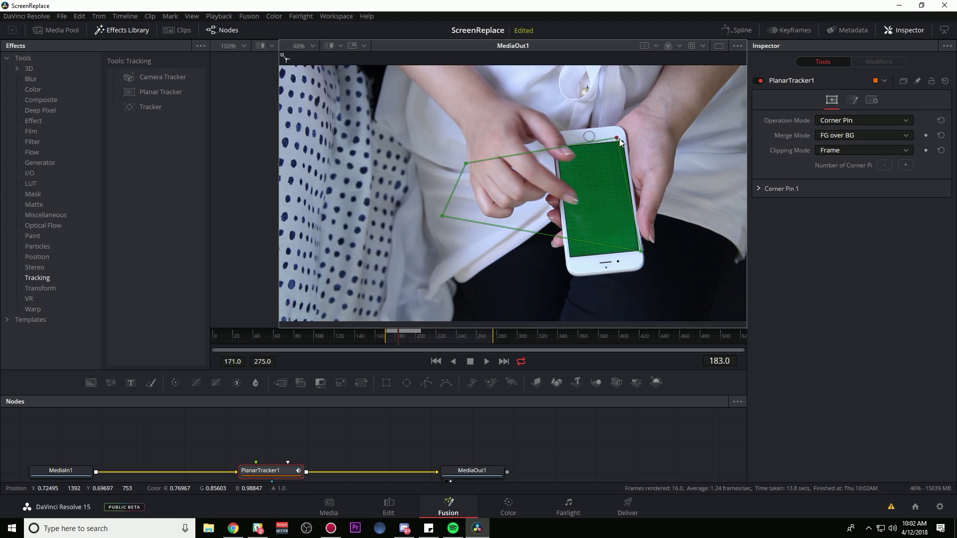
left_click_drag(465, 163, 559, 146)
left_click_drag(443, 215, 568, 257)
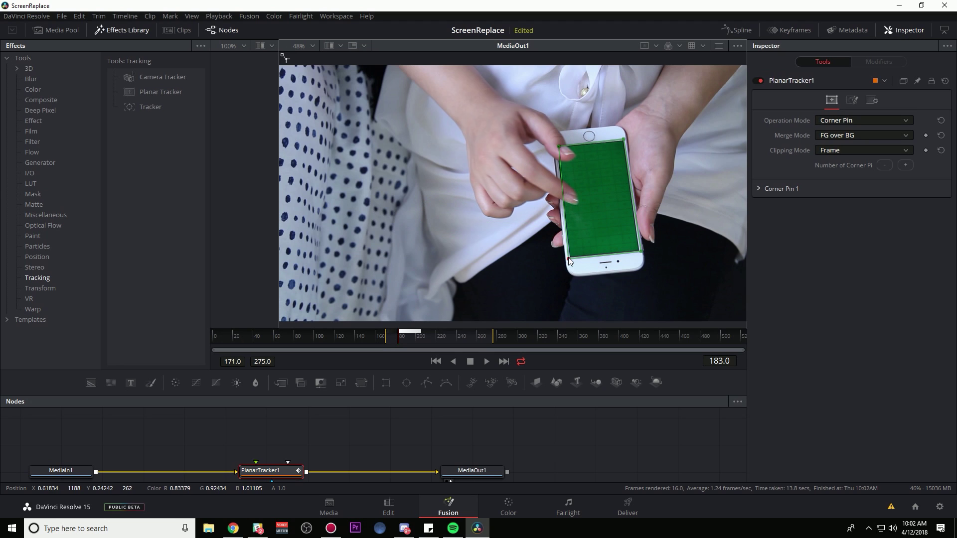
left_click_drag(559, 146, 555, 146)
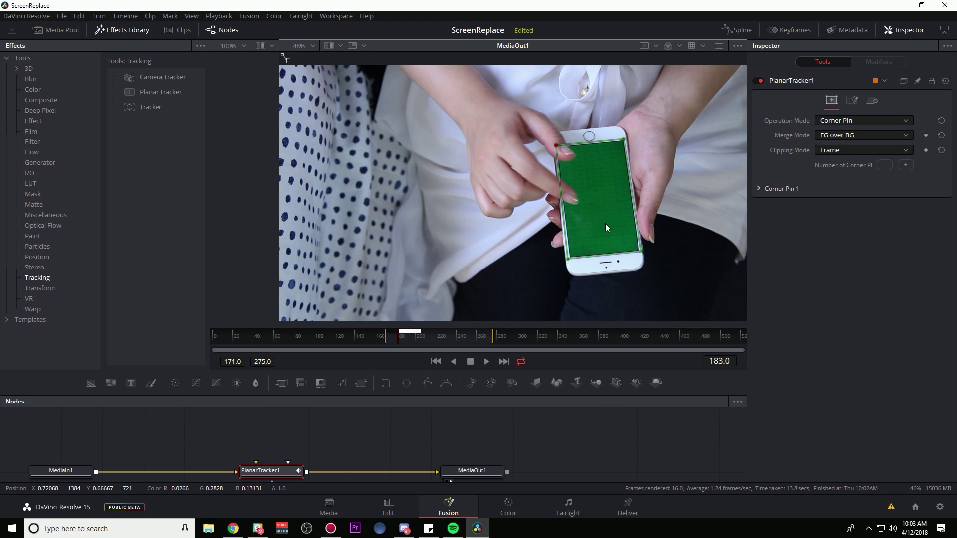
On the Edit page, place the home-screen image above the third clip and trim it to match.
key("shift+4")
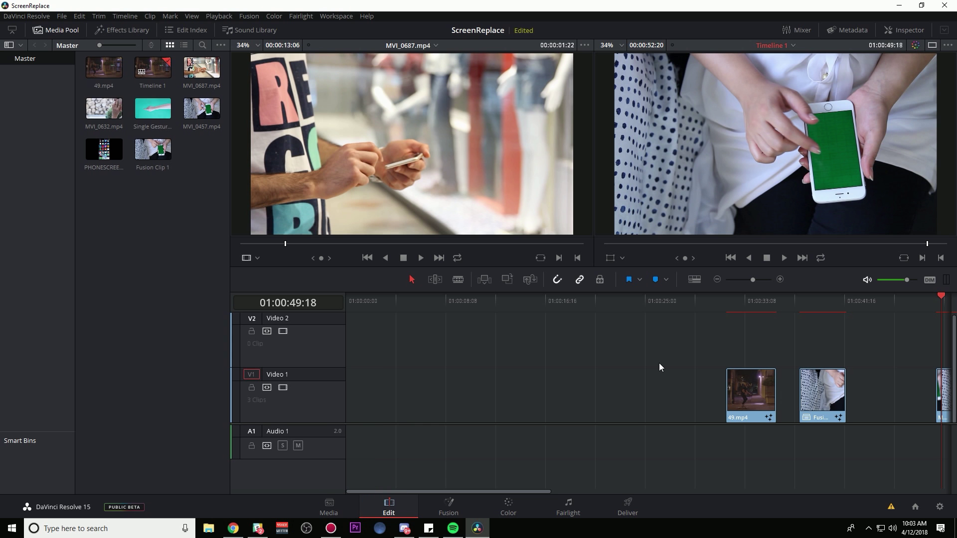
left_click_drag(541, 492, 646, 489)
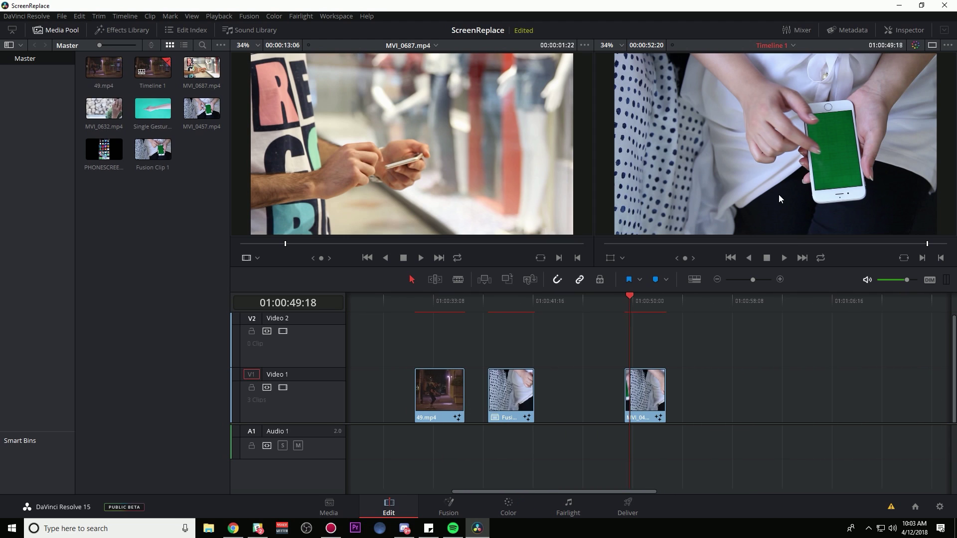
left_click_drag(103, 148, 673, 364)
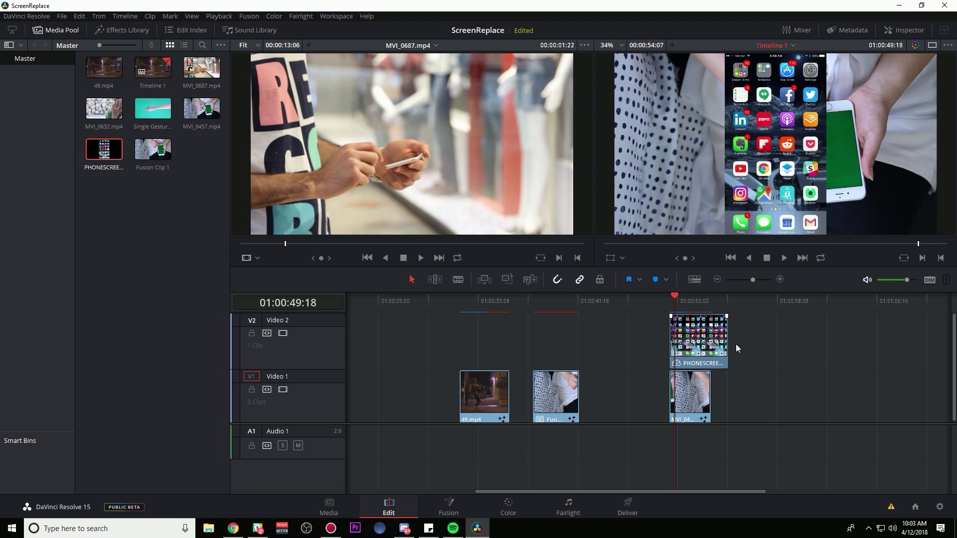
left_click_drag(721, 344, 711, 343)
Combine the two stacked clips into Fusion Clip 2 and open it in Fusion.
left_click_drag(727, 391, 688, 339)
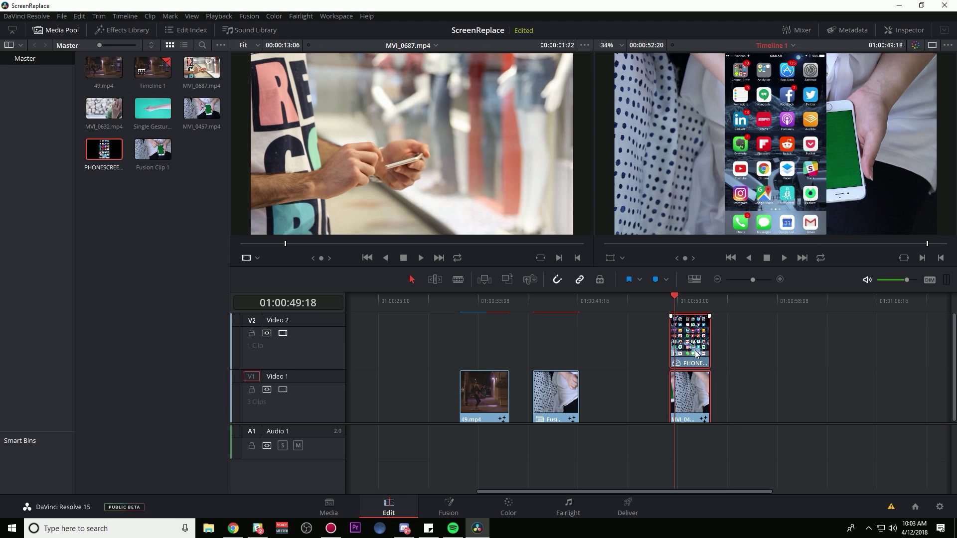
right_click(692, 325)
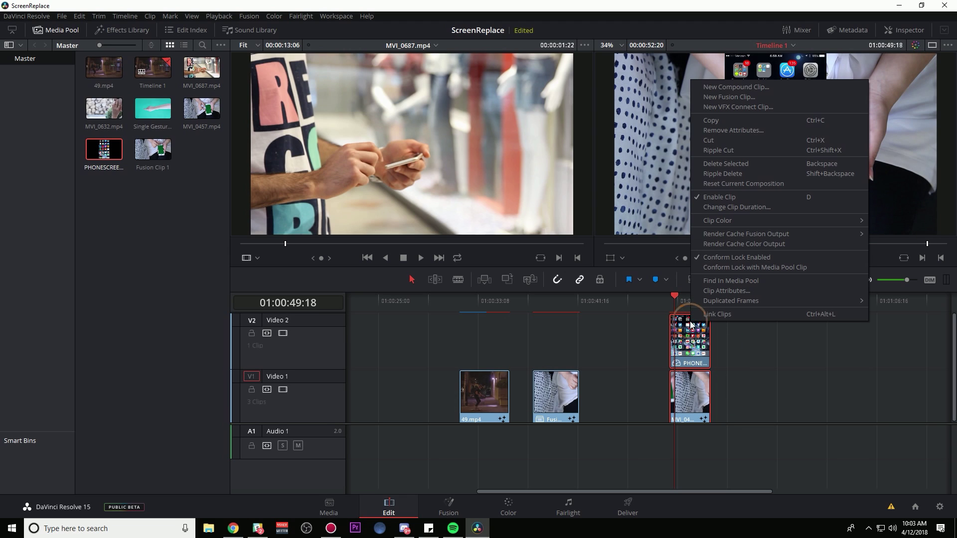
left_click(730, 98)
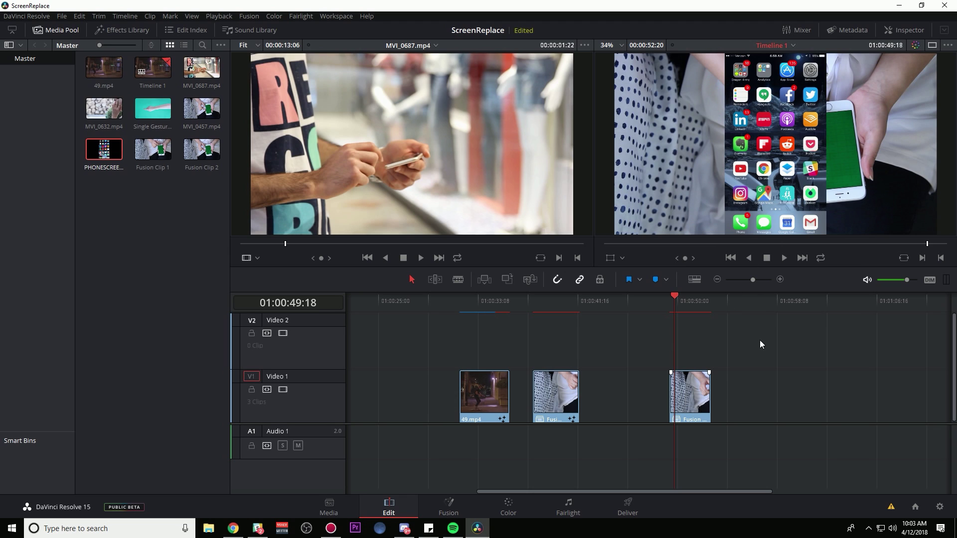
key("shift+5")
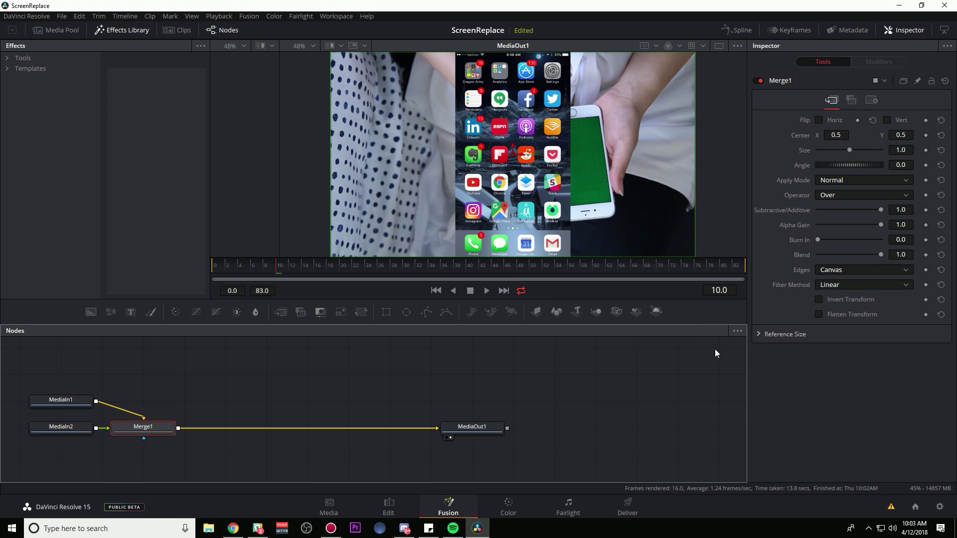
Arrange MediaIn1, PlanarTracker1 and MediaOut1 into one tidy row.
left_click(457, 413)
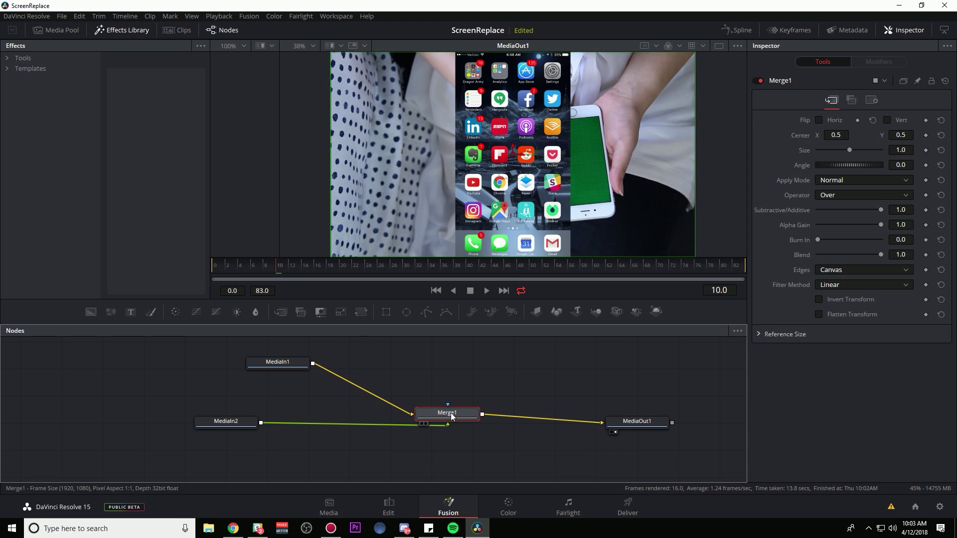
left_click(180, 30)
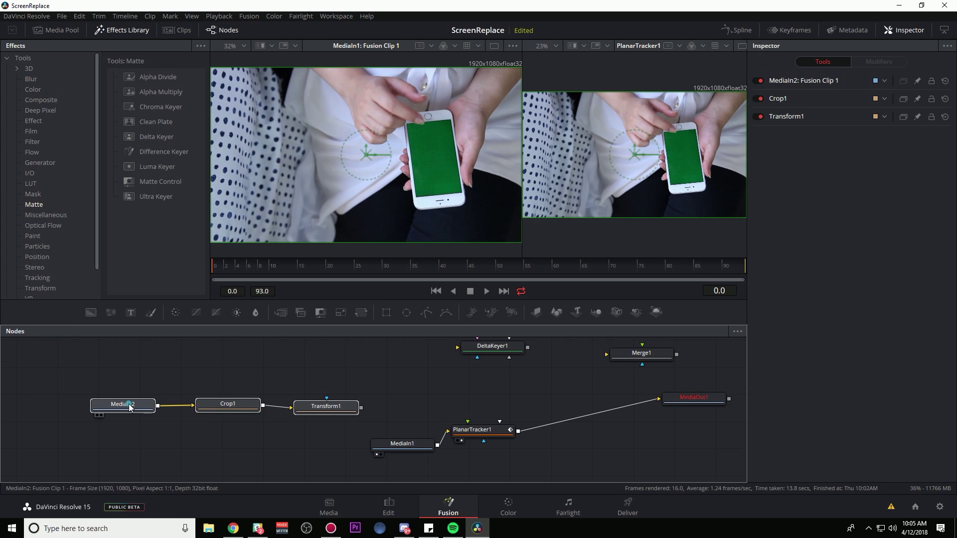
left_click_drag(160, 419, 216, 378)
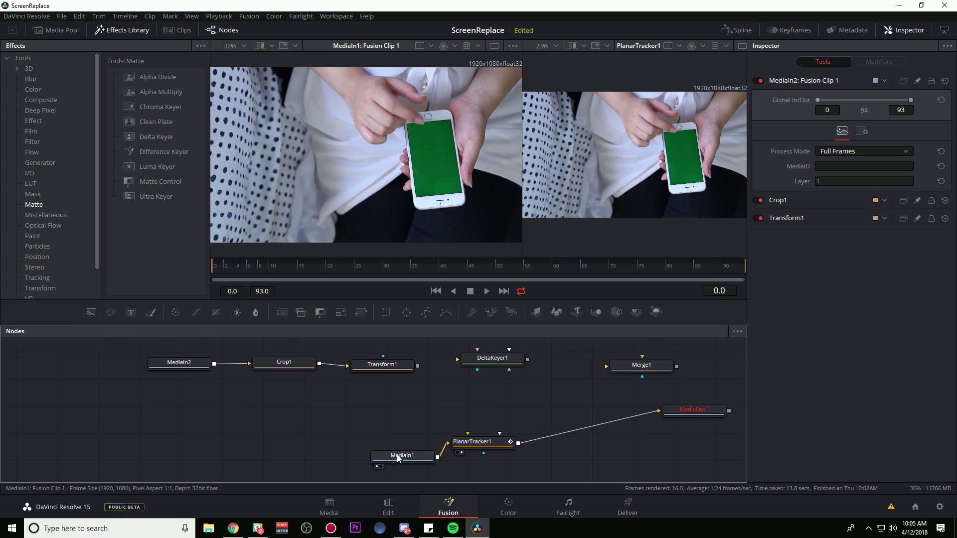
left_click_drag(397, 455, 279, 429)
left_click_drag(472, 442, 409, 428)
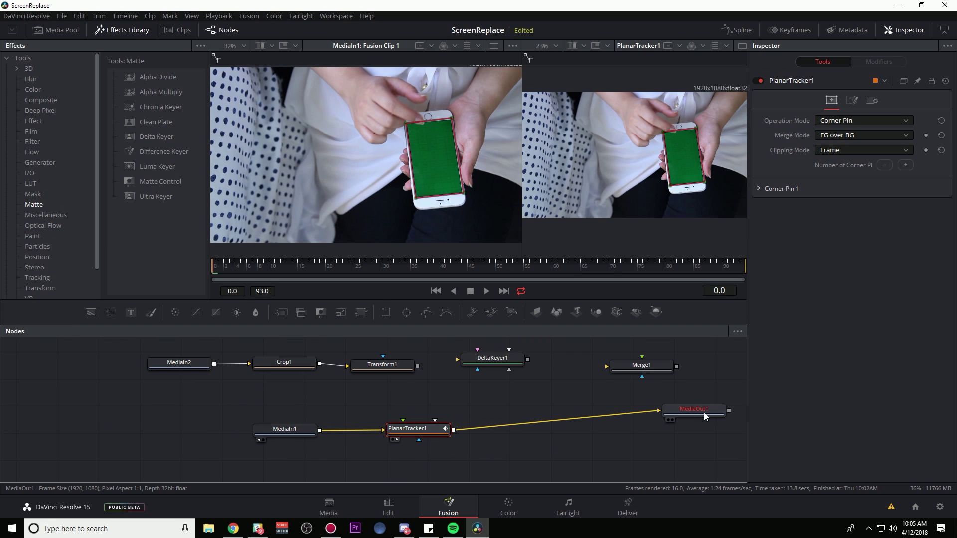
left_click_drag(705, 417, 628, 430)
View MediaOut1 at frame 32 and select the MediaIn2 home-screen clip.
key("2")
left_click(343, 256)
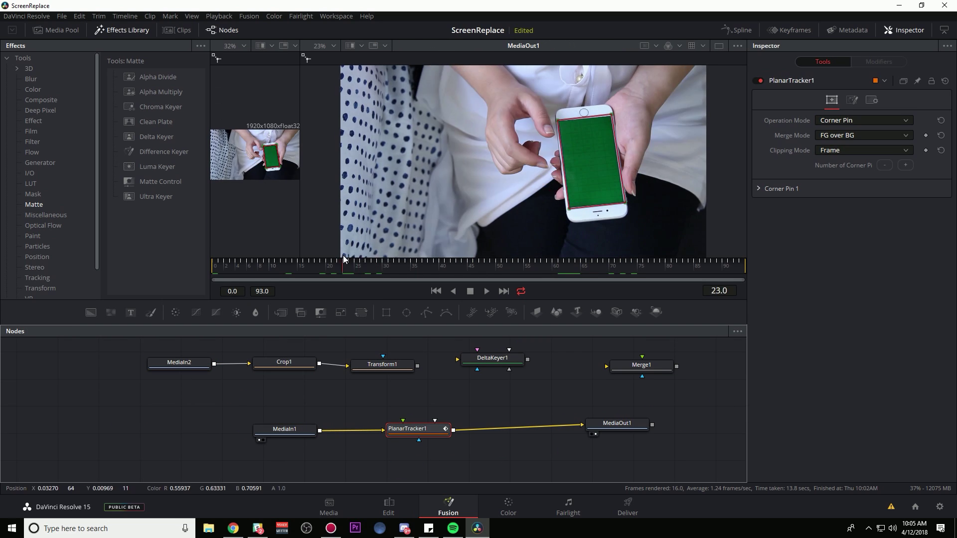
left_click_drag(343, 257, 394, 262)
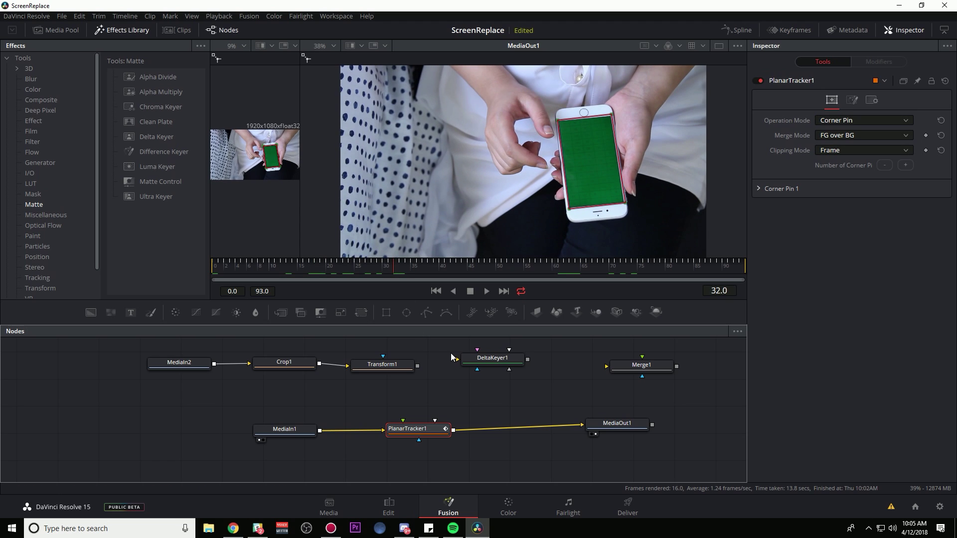
left_click(185, 363)
Feed MediaIn2 into PlanarTracker1's Corner Pin 1 input, routed through Crop1 and Transform1.
key("1")
left_click_drag(234, 364, 232, 335)
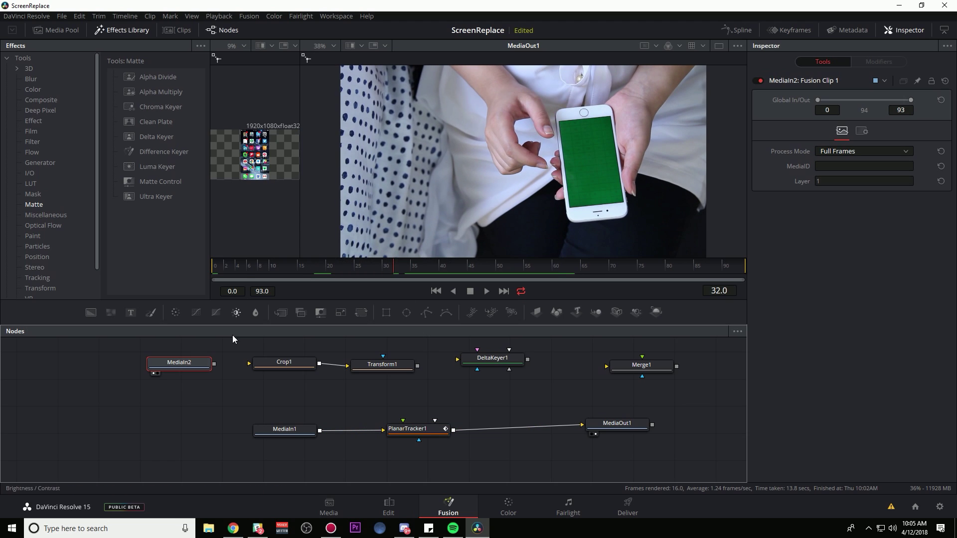
left_click_drag(216, 366, 408, 431)
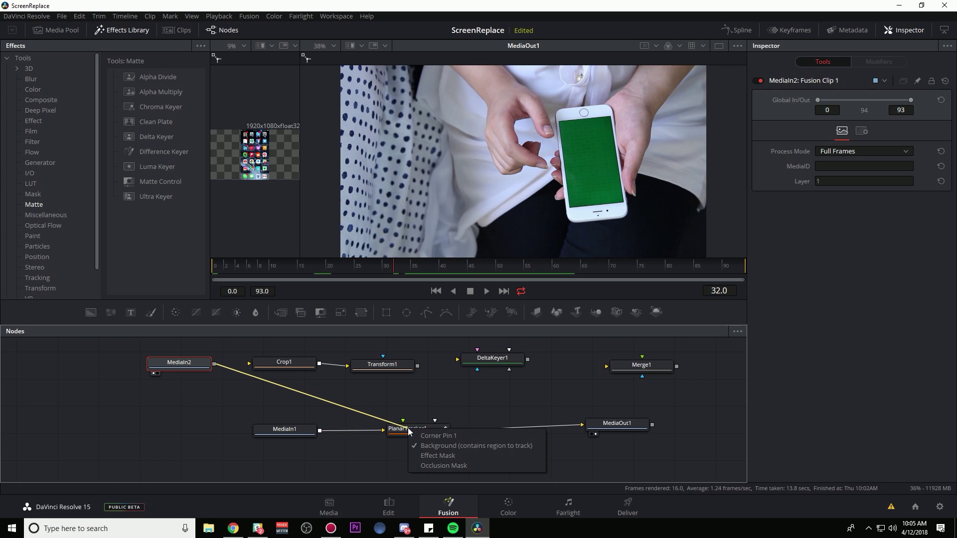
left_click(440, 435)
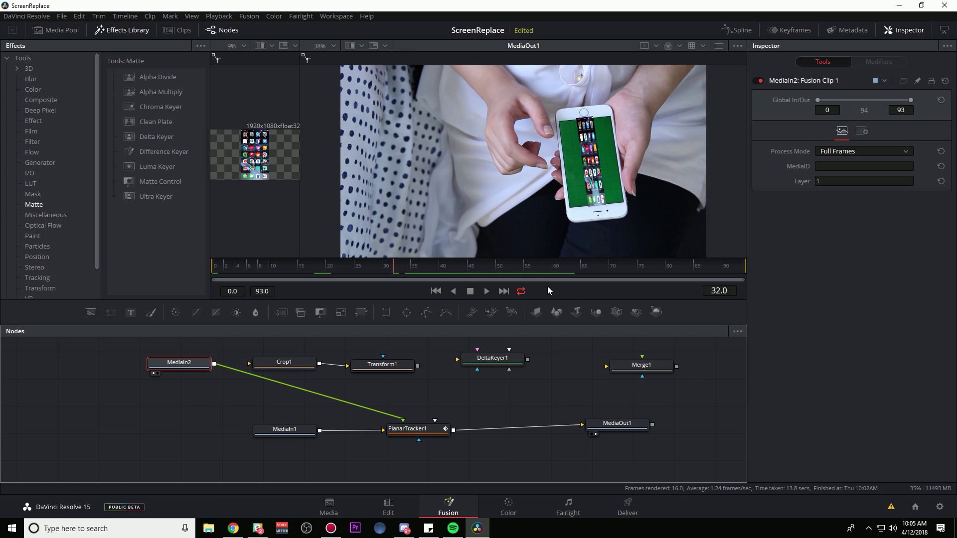
left_click(585, 162)
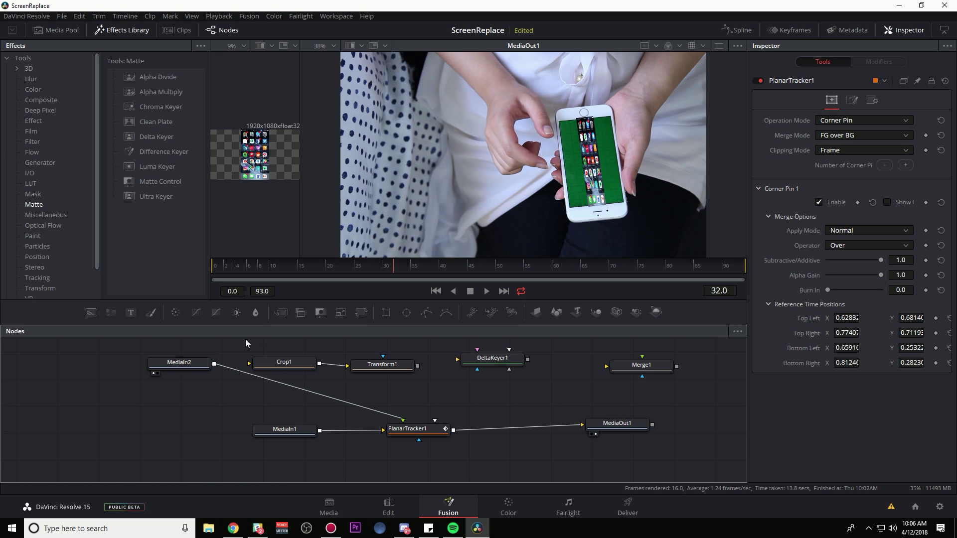
left_click_drag(214, 365, 249, 363)
left_click_drag(326, 397, 402, 423)
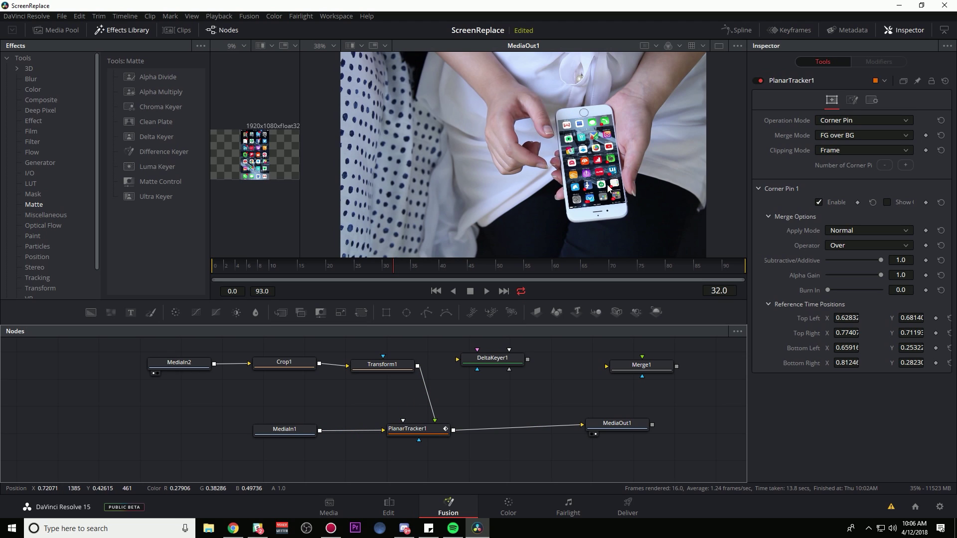
Play back the track, then connect PlanarTracker1 to Merge1's Background input.
key("space")
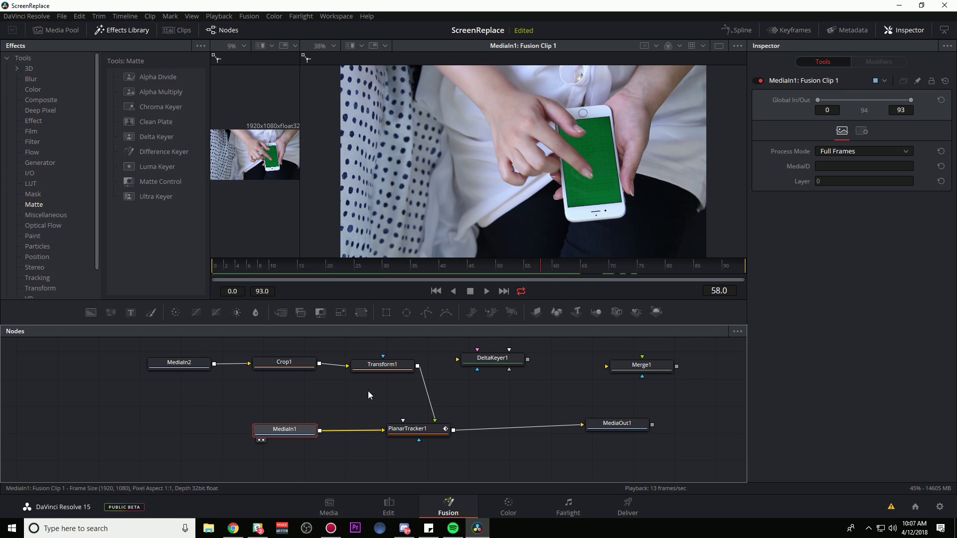
left_click_drag(616, 431, 672, 430)
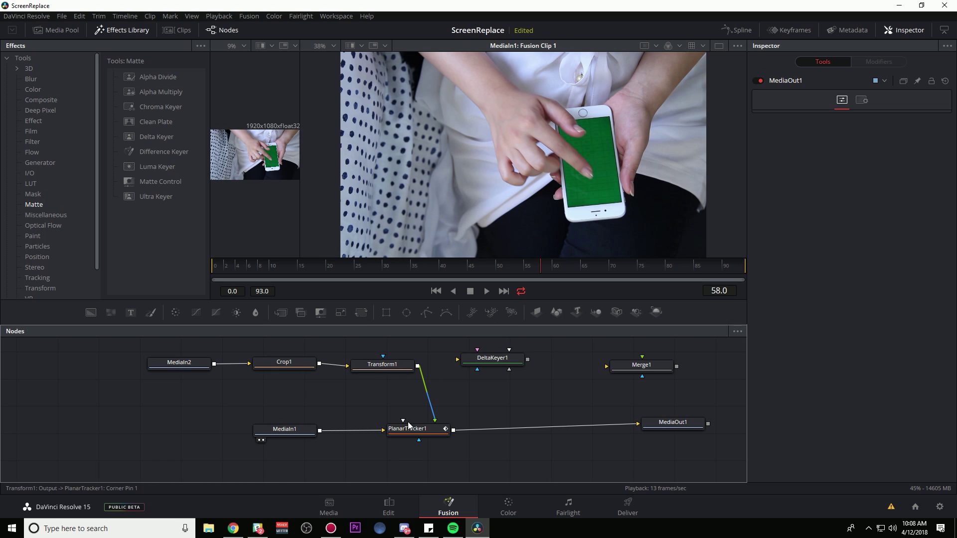
left_click_drag(644, 367, 595, 368)
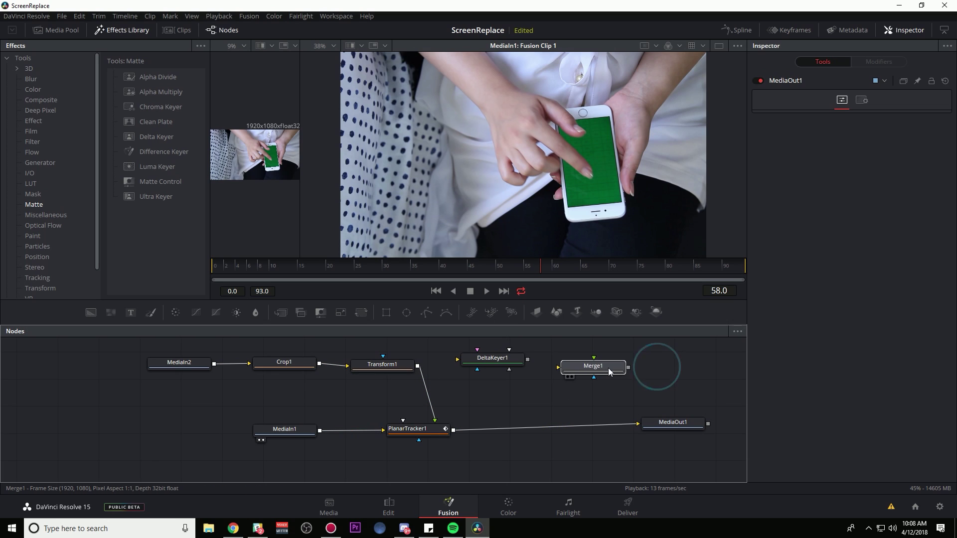
left_click_drag(623, 425, 622, 390)
left_click(602, 372)
Connect MediaIn1 to Merge1's Foreground input.
left_click_drag(287, 432, 308, 412)
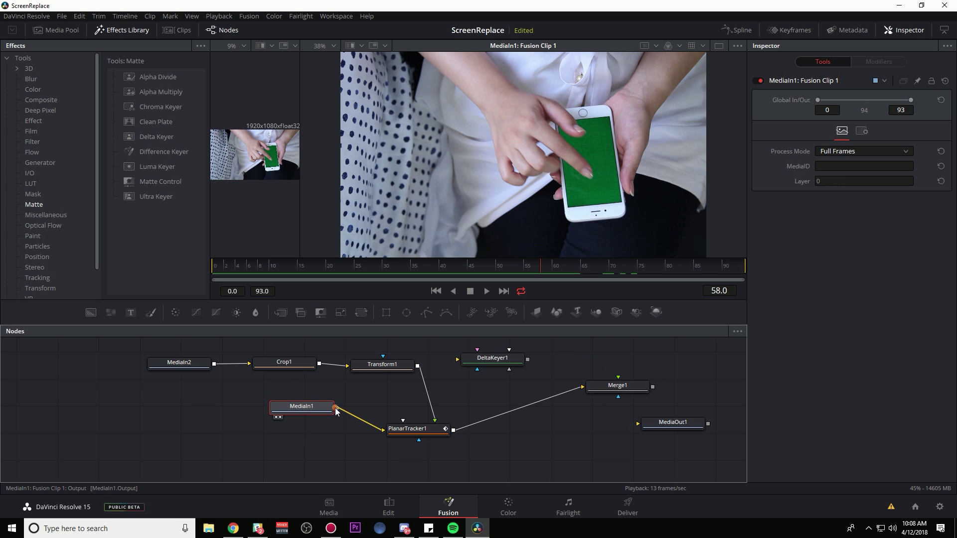
left_click_drag(336, 410, 616, 392)
left_click(645, 408)
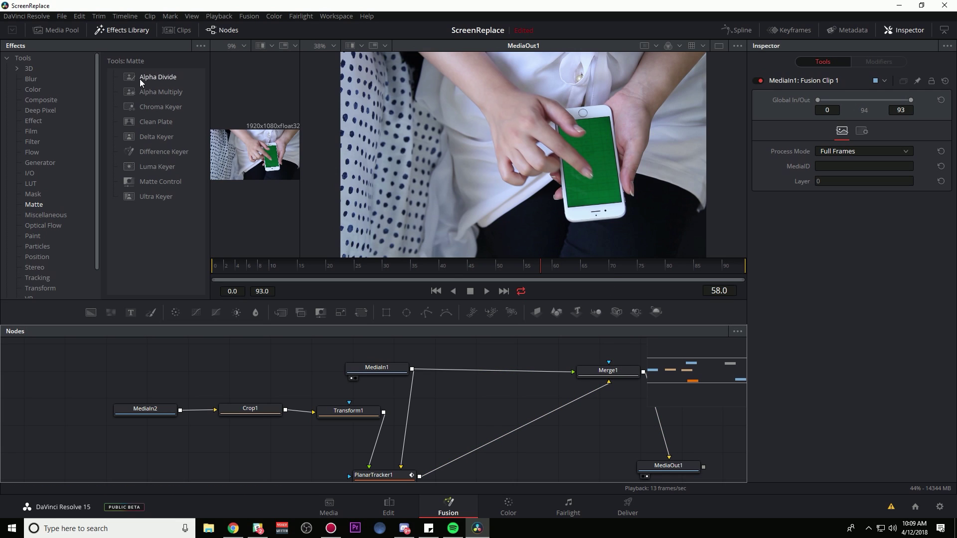
Insert a Delta Keyer between MediaIn1 and Merge1, sampling the phone's green #005927 as background colour.
left_click_drag(511, 344, 495, 370)
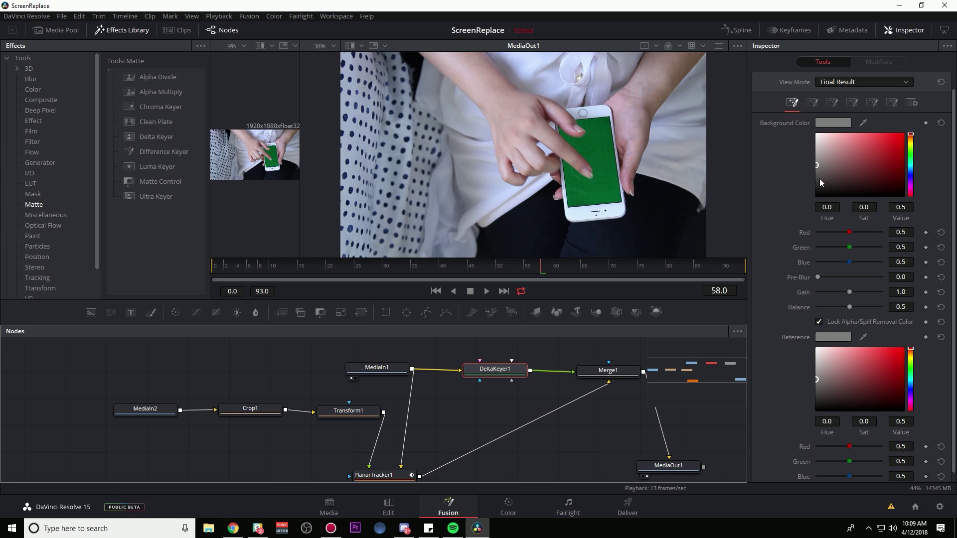
left_click(831, 122)
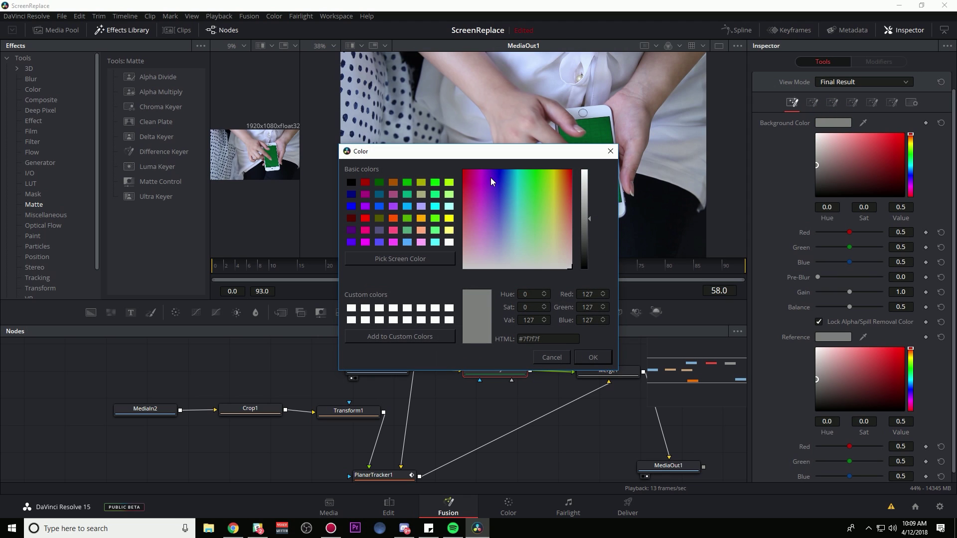
left_click_drag(495, 158, 361, 152)
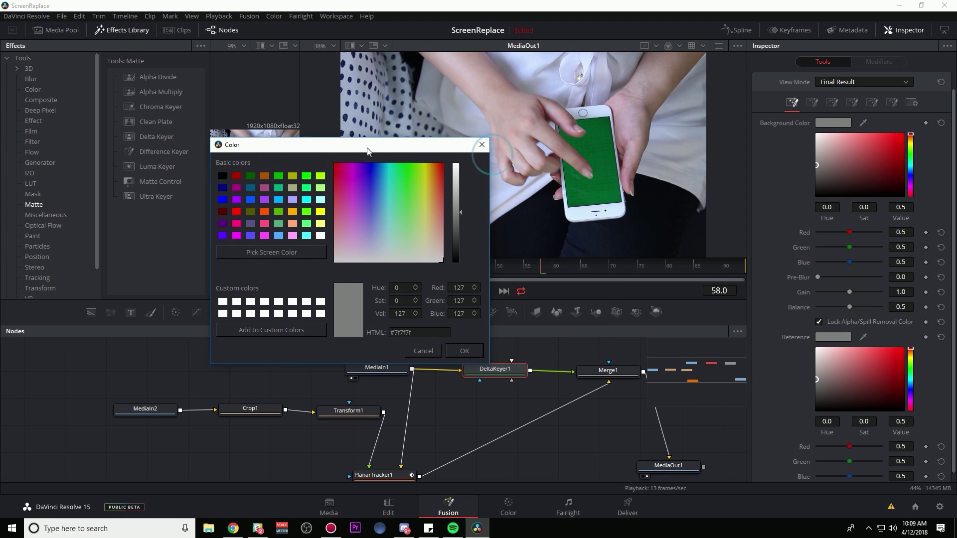
left_click(280, 254)
left_click(605, 163)
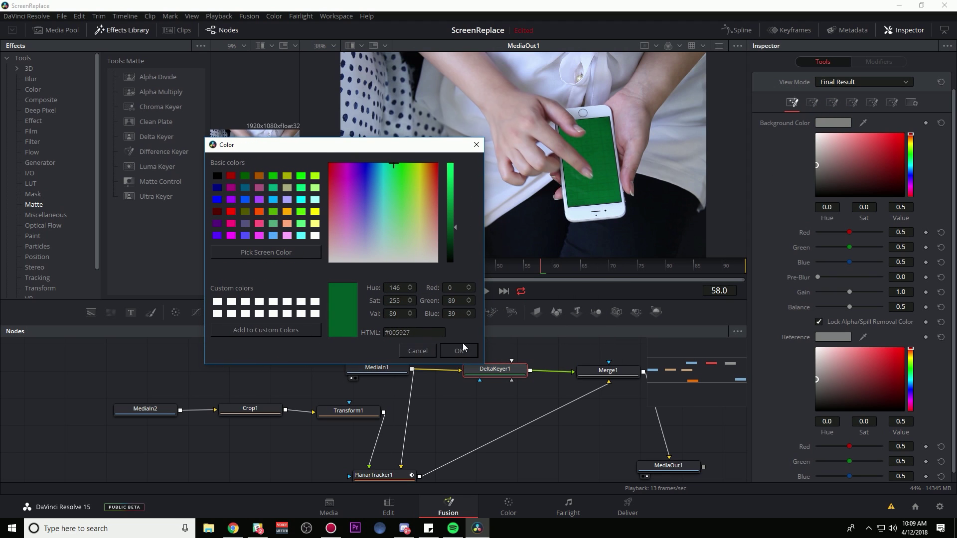
left_click(462, 350)
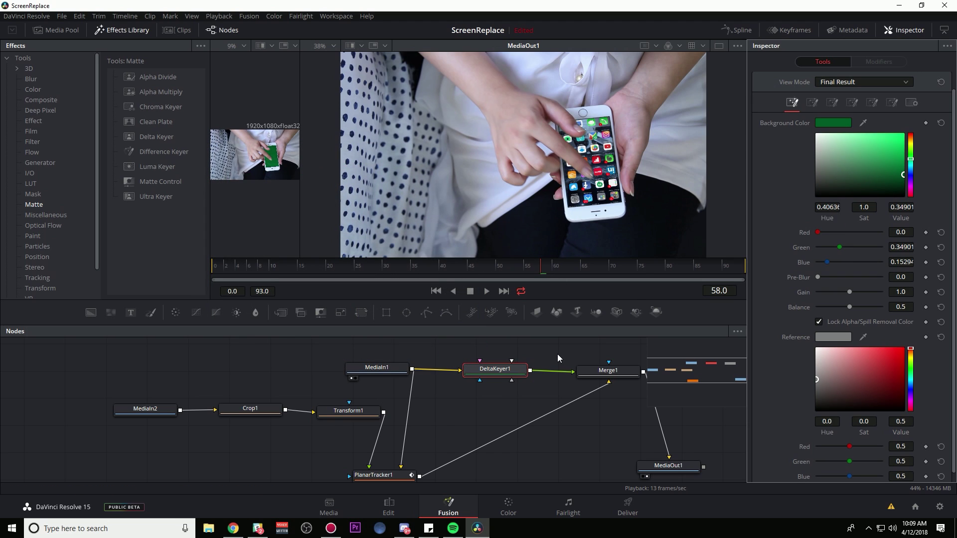
left_click_drag(557, 354, 492, 345)
left_click_drag(422, 398, 427, 391)
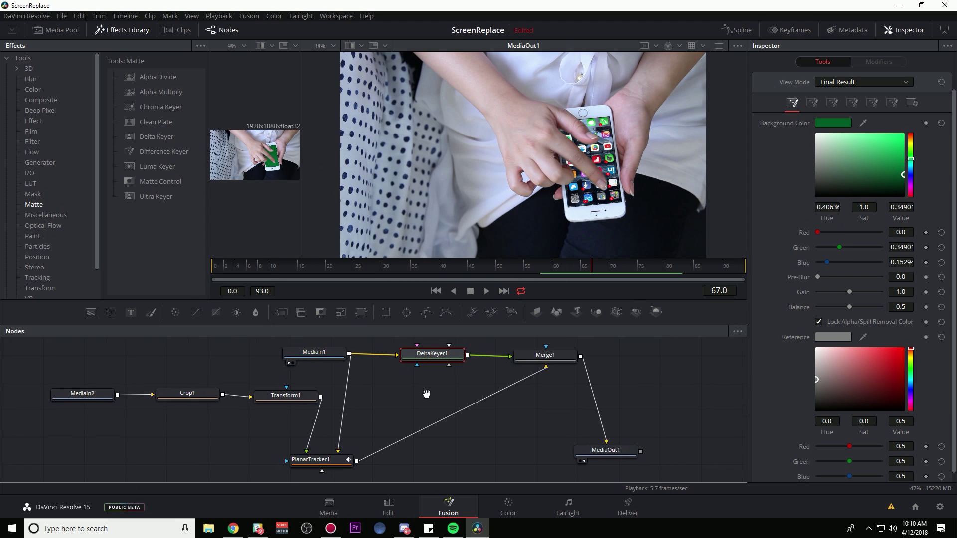
Move MediaOut1 and PlanarTracker1, and load DeltaKeyer1 and MediaOut1 into viewers 1 and 2.
left_click_drag(616, 458, 656, 405)
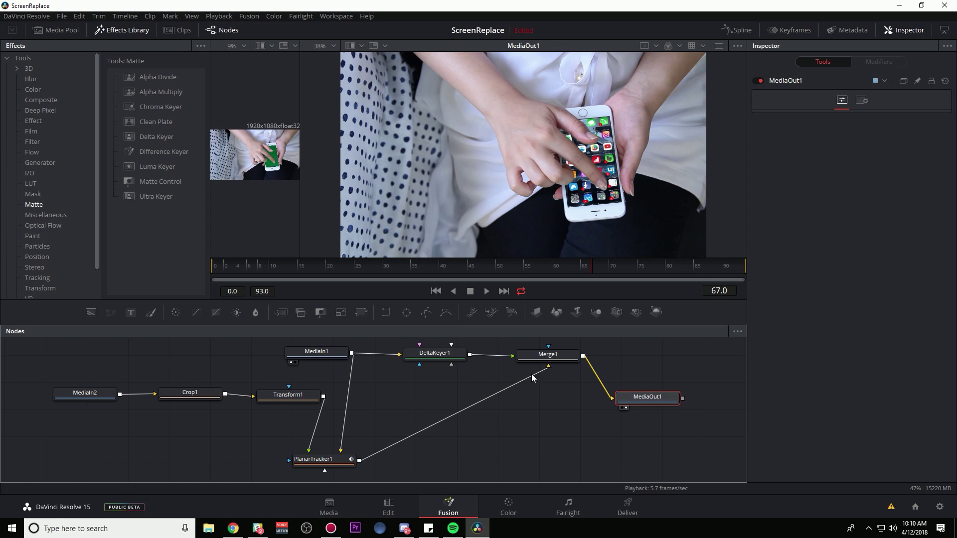
left_click_drag(319, 459, 386, 430)
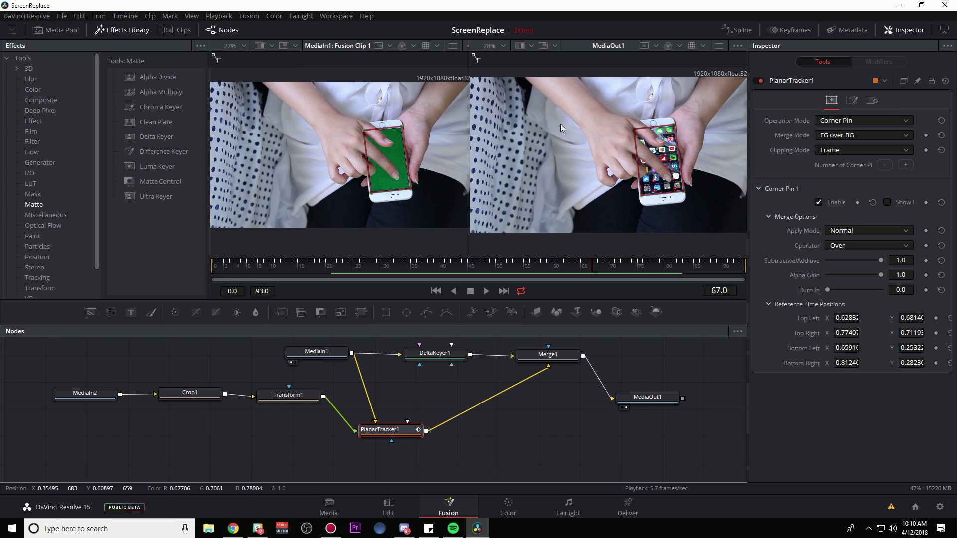
scroll(549, 359, "up", 1)
left_click(549, 363)
left_click_drag(435, 362, 557, 183)
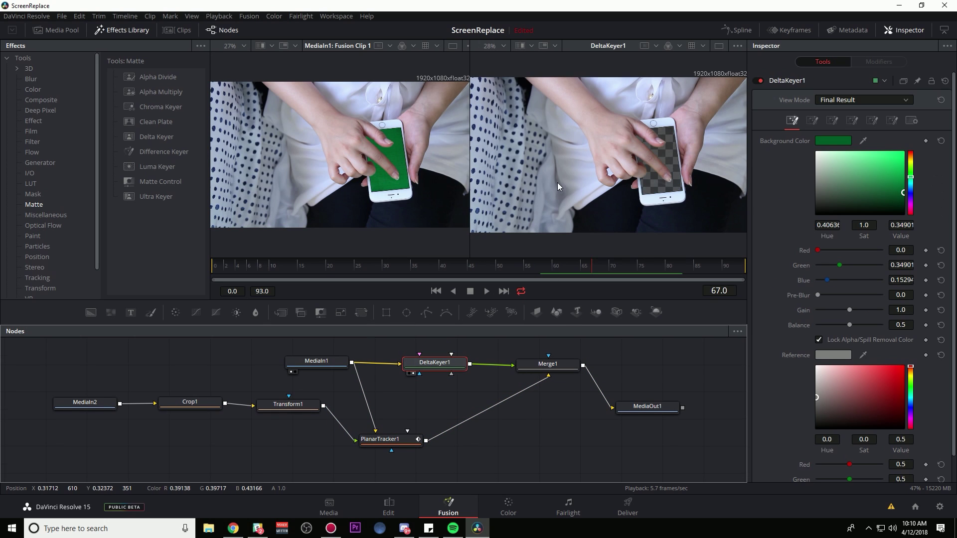
key("1")
left_click(636, 407)
key("2")
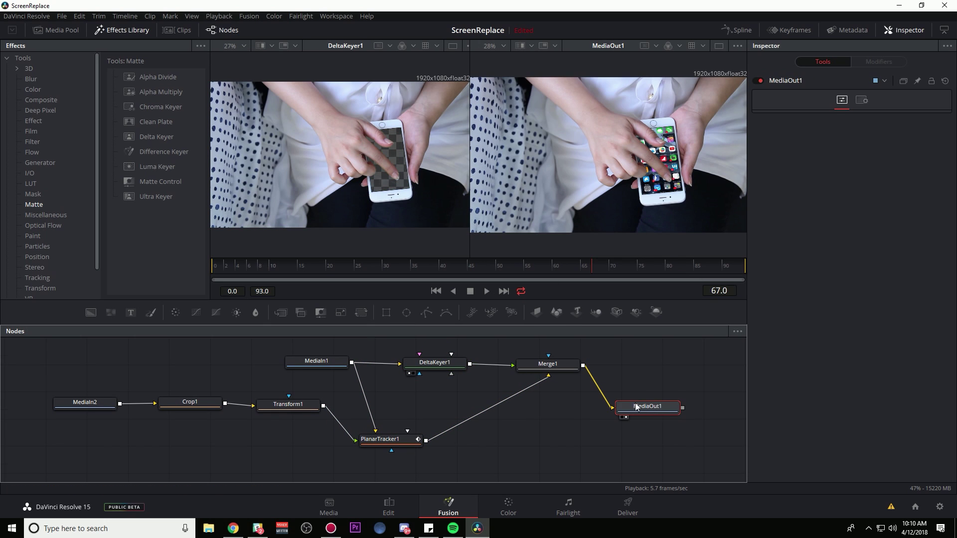
Nudge MediaOut1, check DeltaKeyer1's key settings, and reposition PlanarTracker1.
left_click_drag(657, 409, 671, 406)
left_click(444, 366)
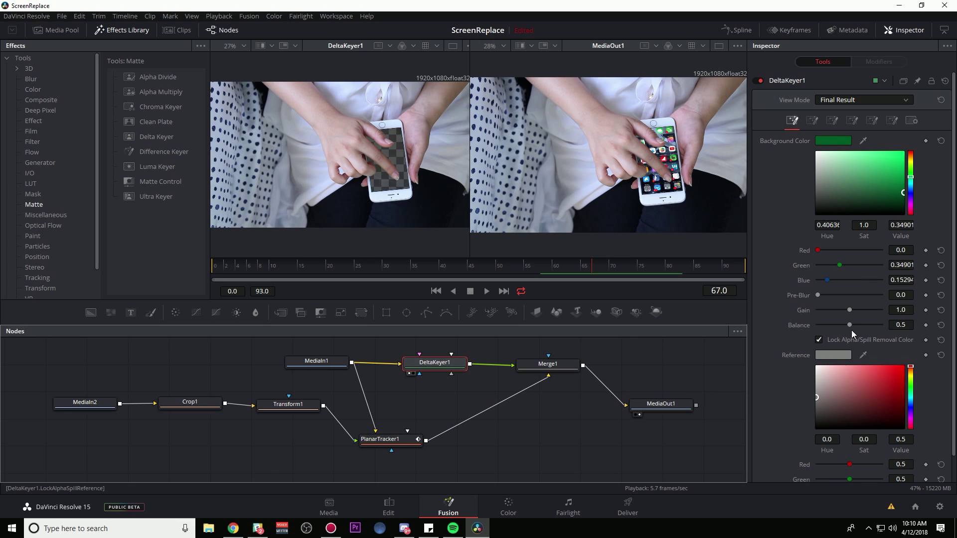
left_click_drag(413, 445, 449, 428)
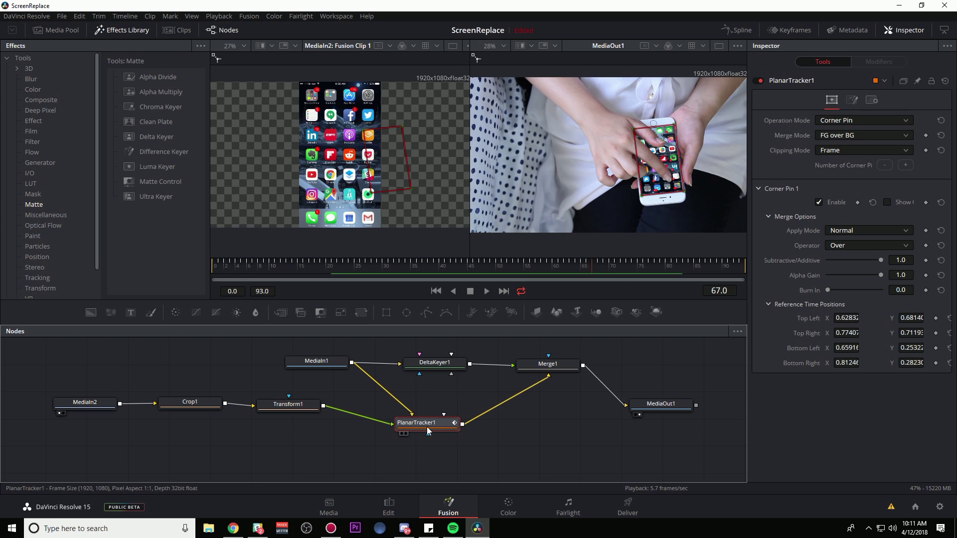
left_click_drag(424, 423, 472, 428)
left_click(632, 418)
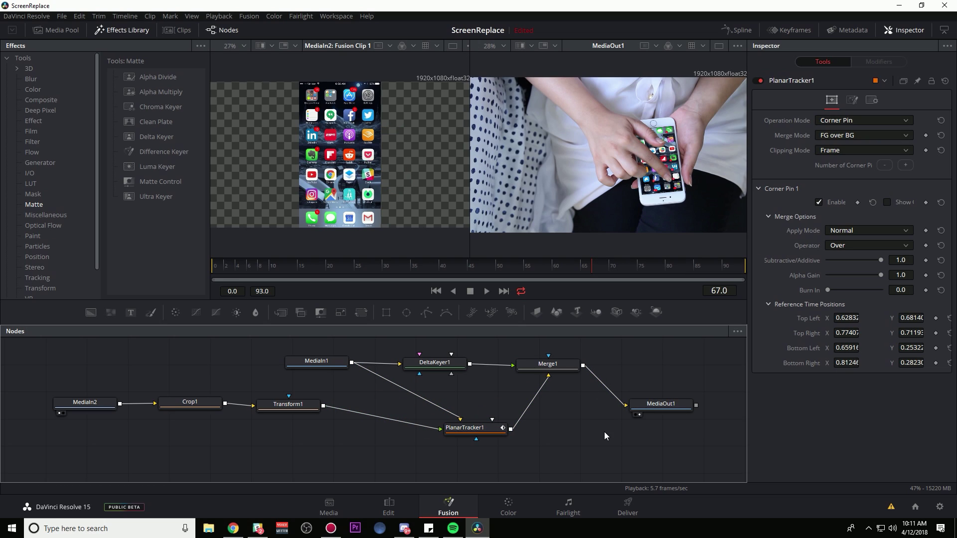